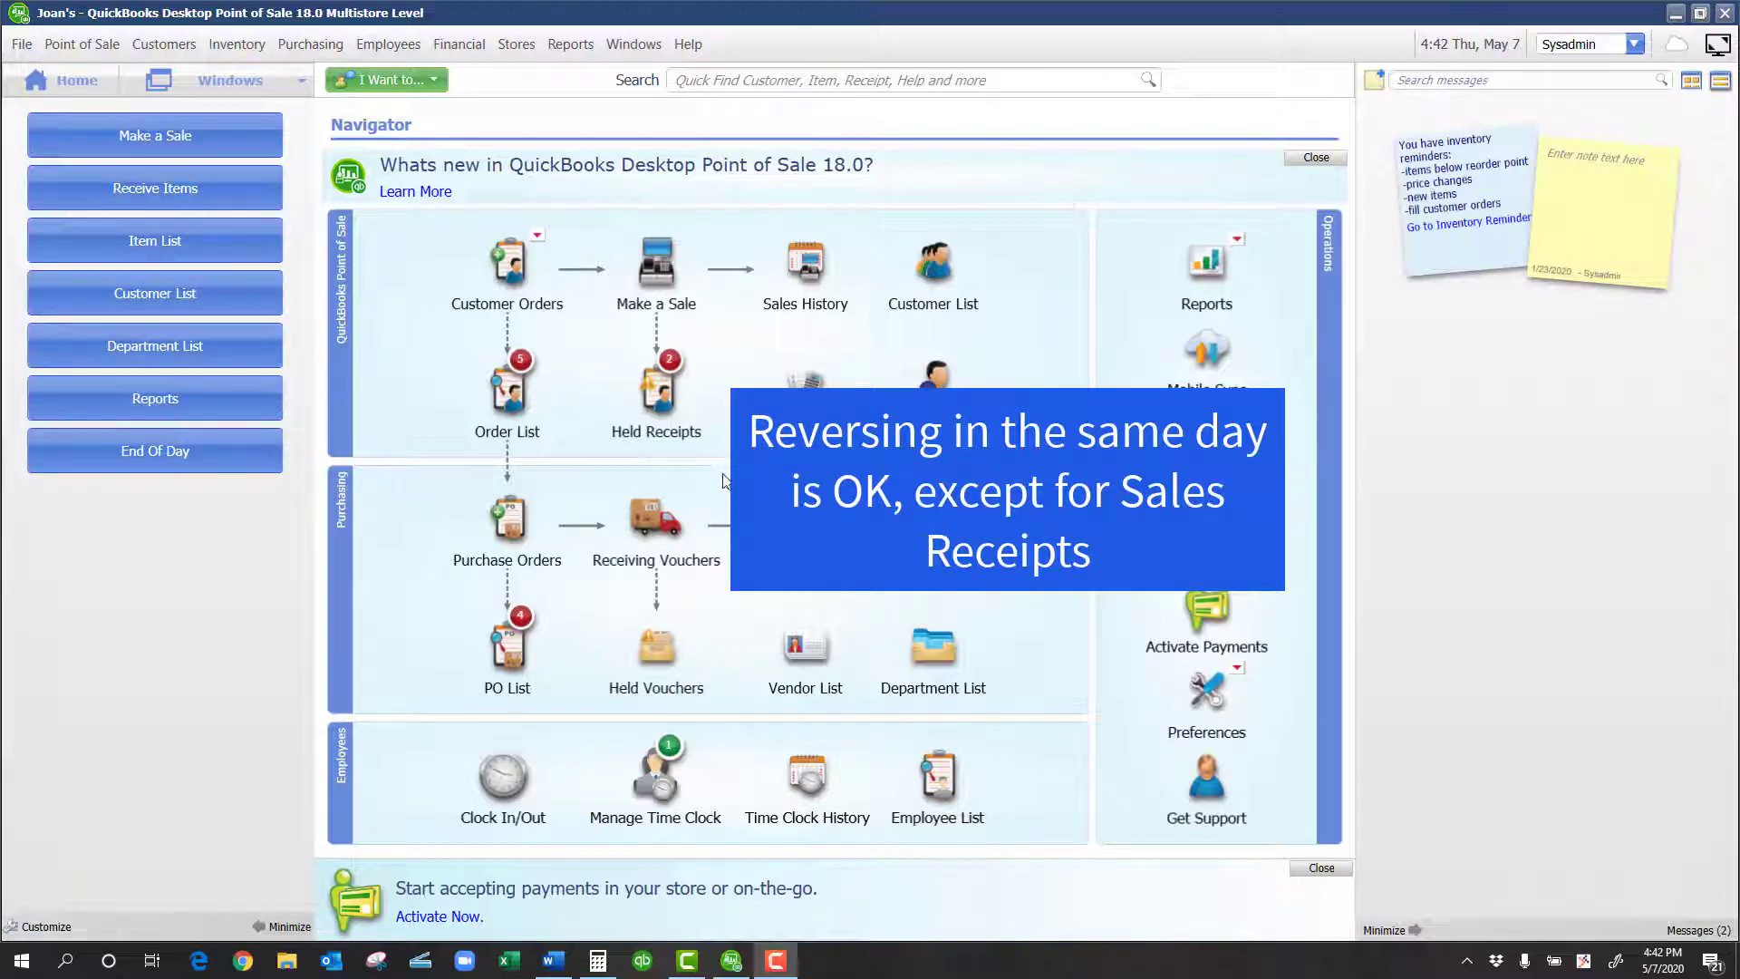
Show Receiving History for Last Week, listing vouchers 29 and 31 from 5/7/2020.
{"action": "left_click", "coordinate": [813, 309]}
{"action": "left_click", "coordinate": [802, 558]}
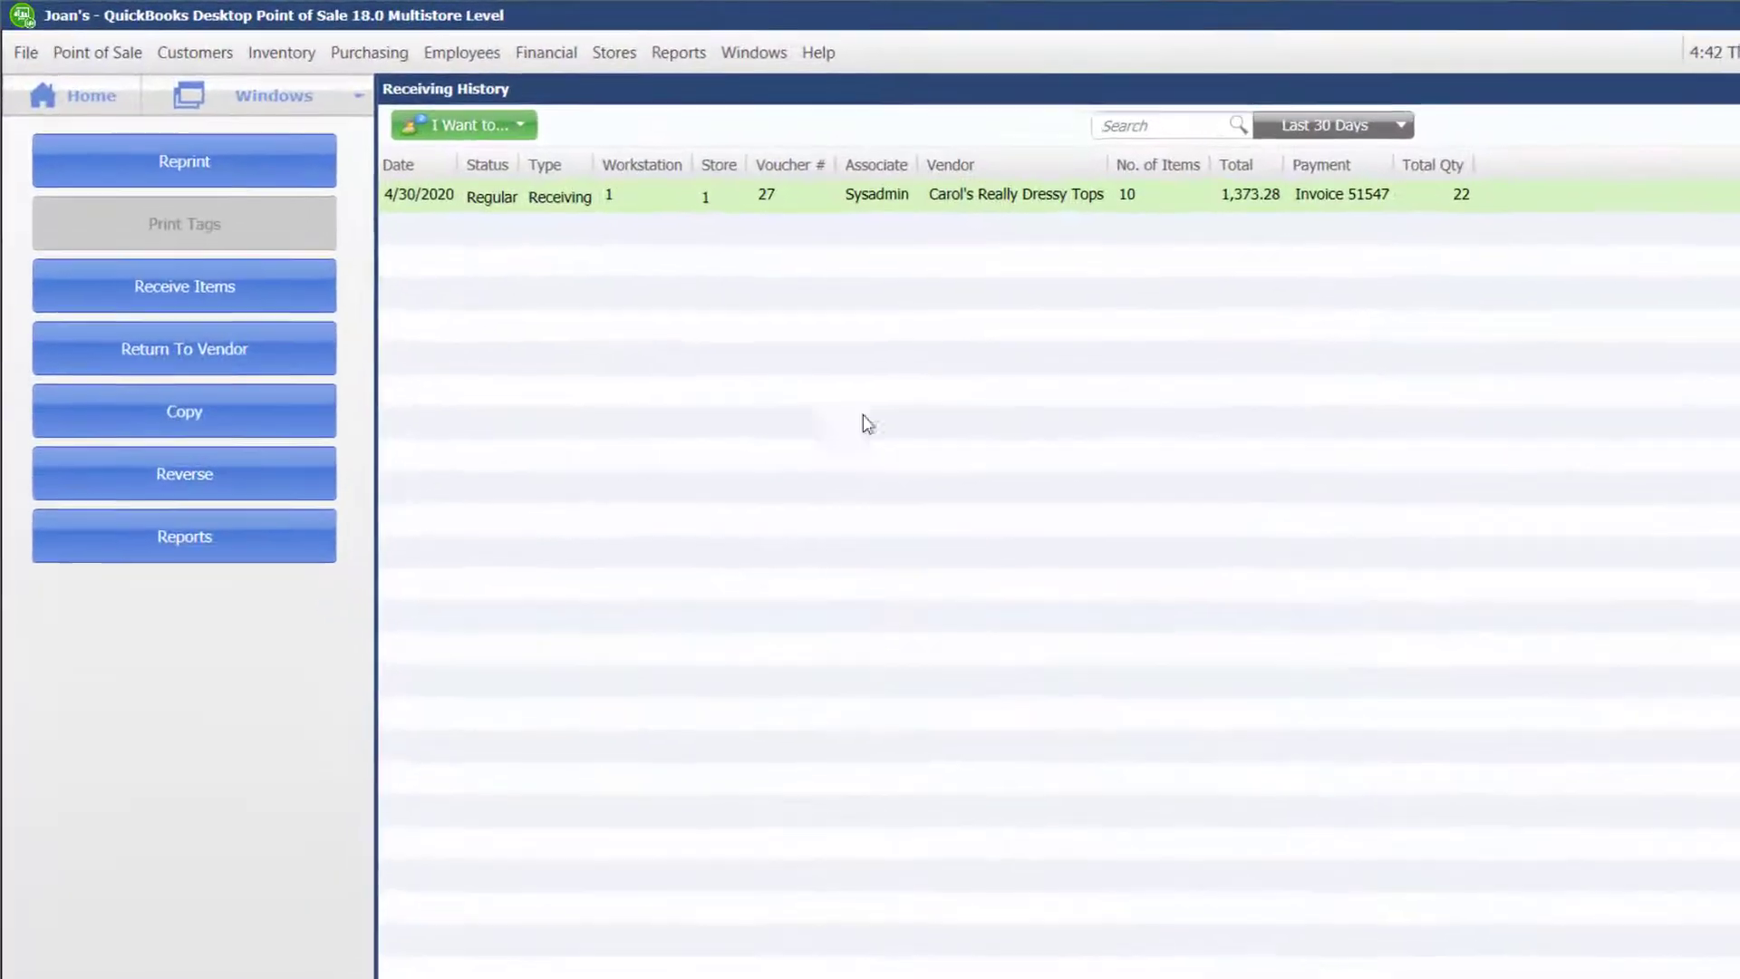
{"action": "left_click", "coordinate": [504, 126]}
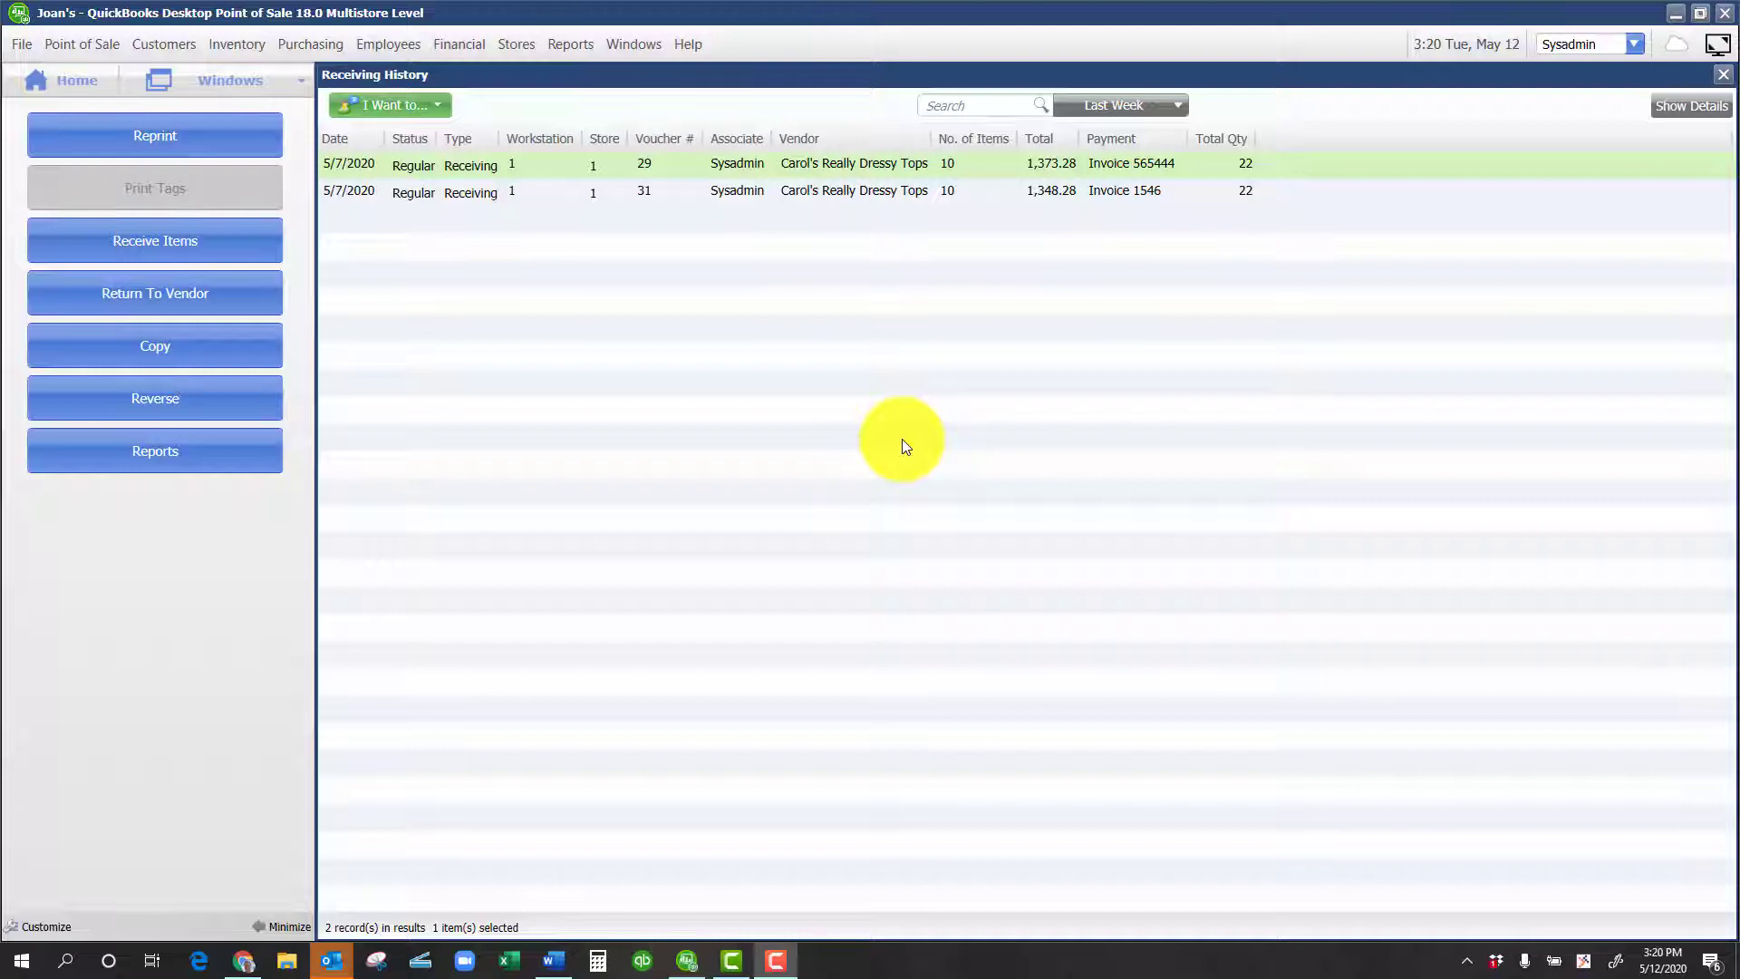
Select voucher 31 in Receiving History and copy it into a new voucher.
{"action": "left_click", "coordinate": [692, 194]}
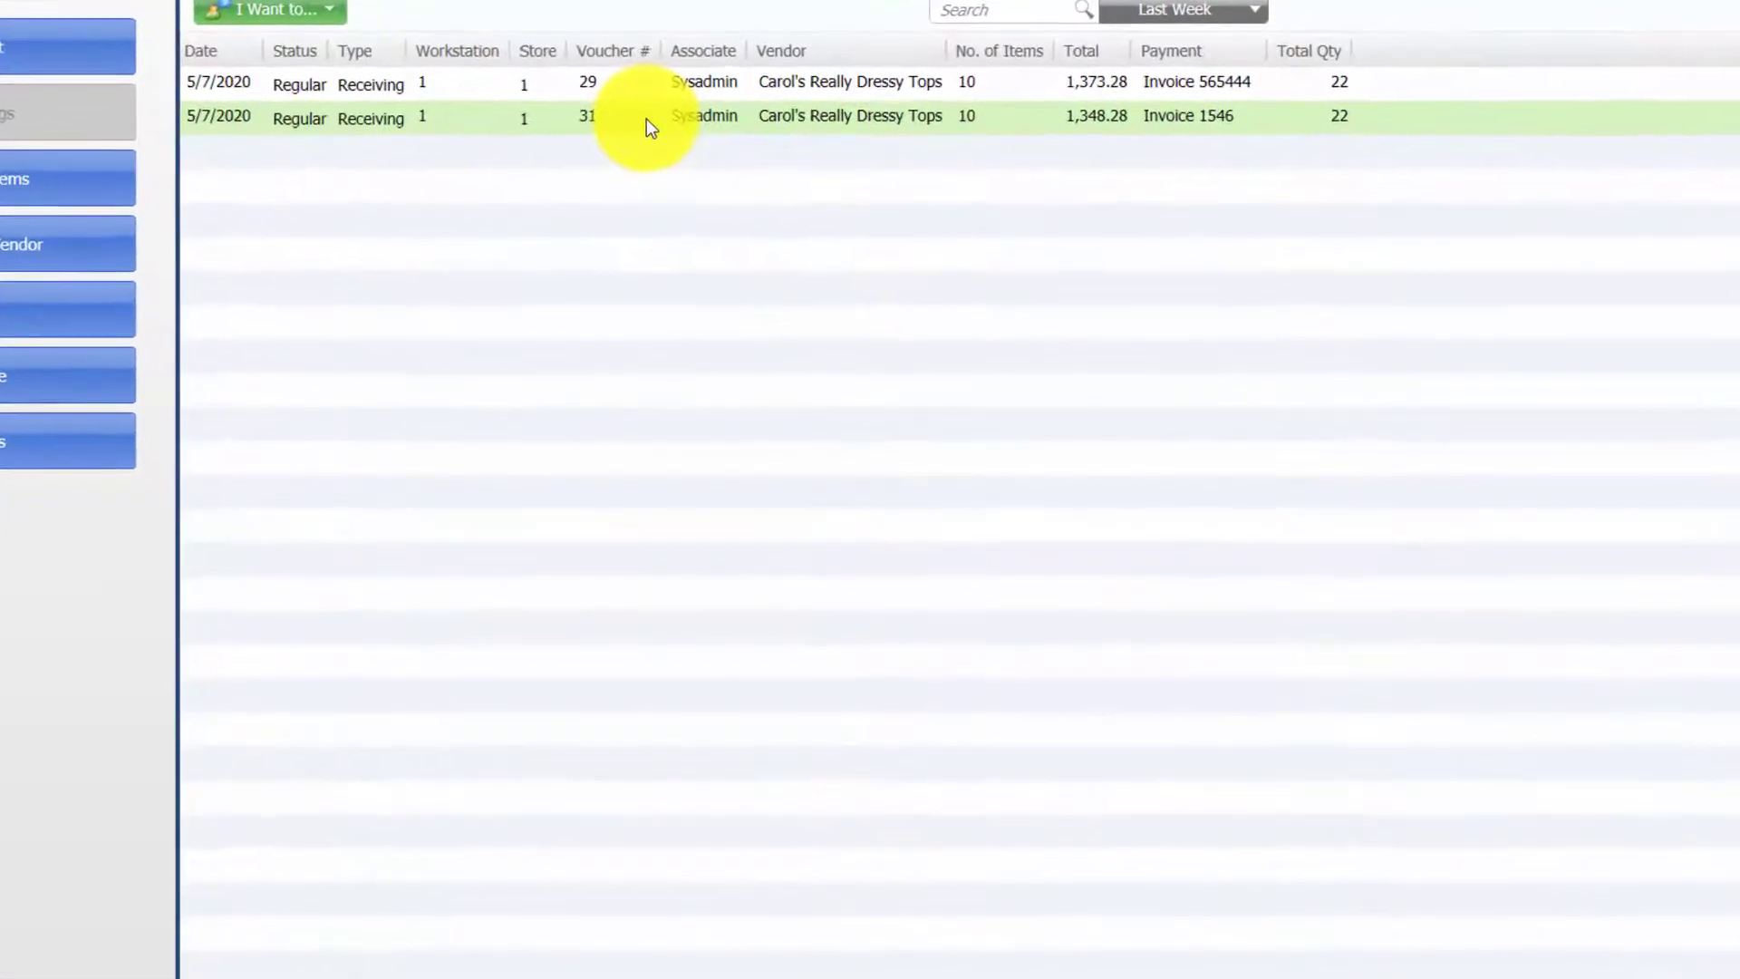
{"action": "left_click", "coordinate": [301, 24]}
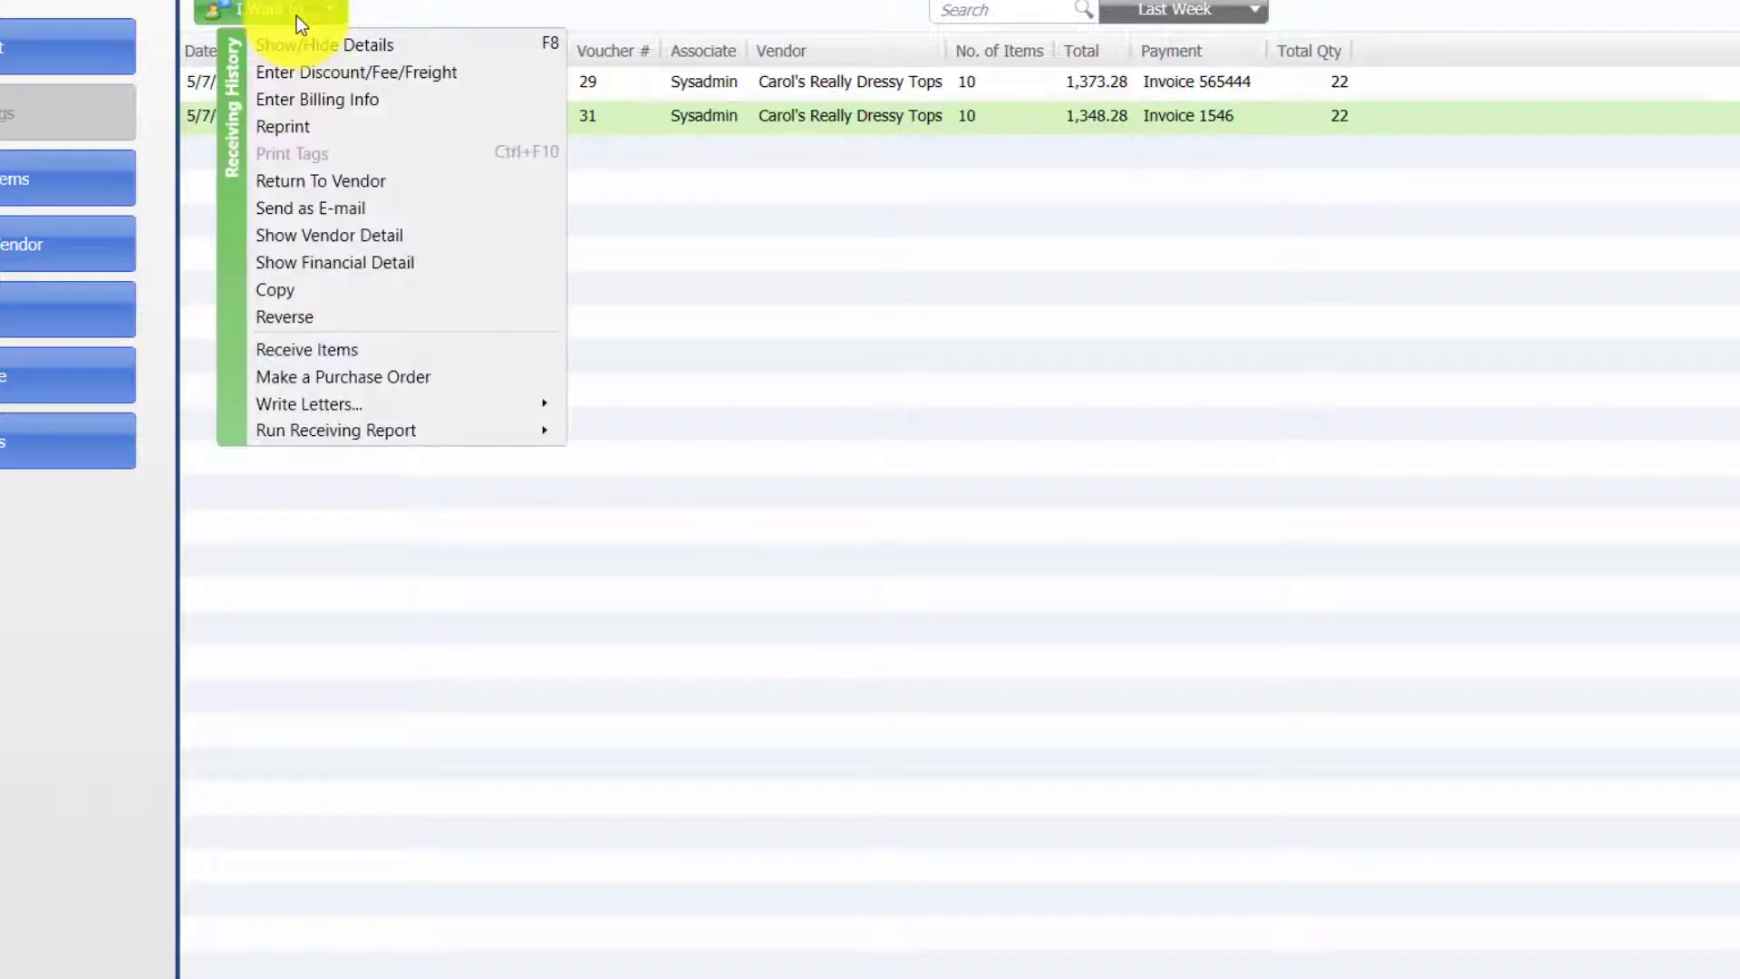
{"action": "left_click", "coordinate": [287, 293]}
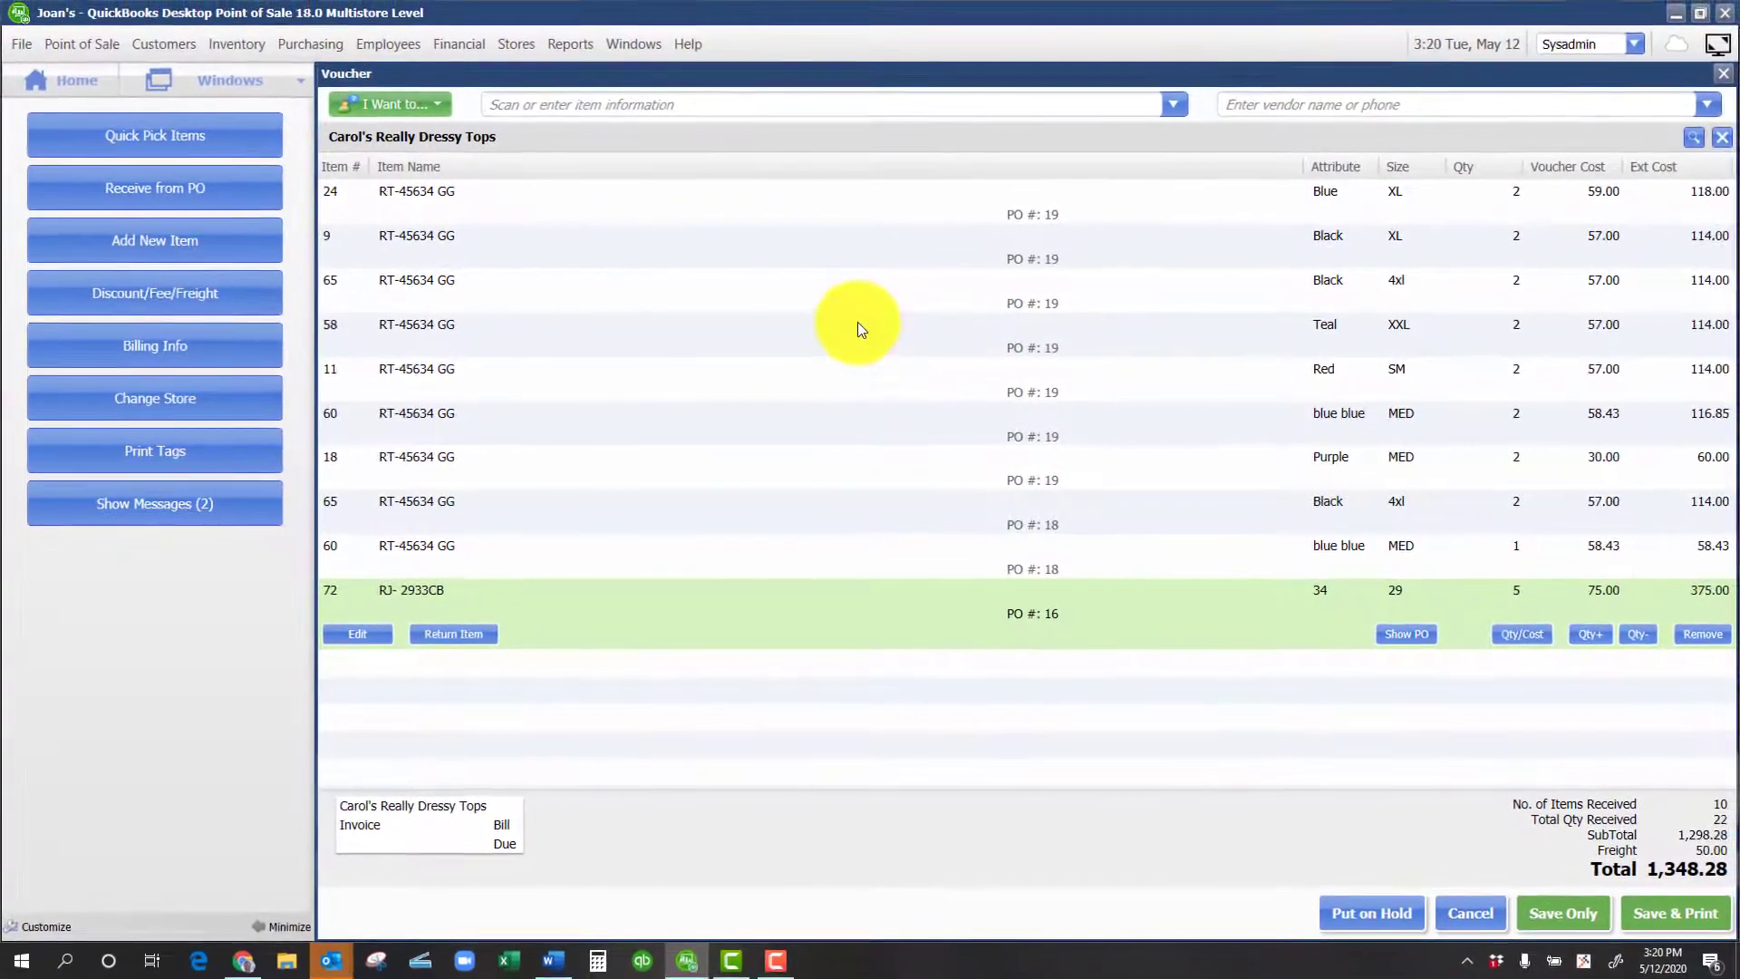
Convert the copied voucher into a return voucher for the same 22 units.
{"action": "left_click", "coordinate": [424, 102]}
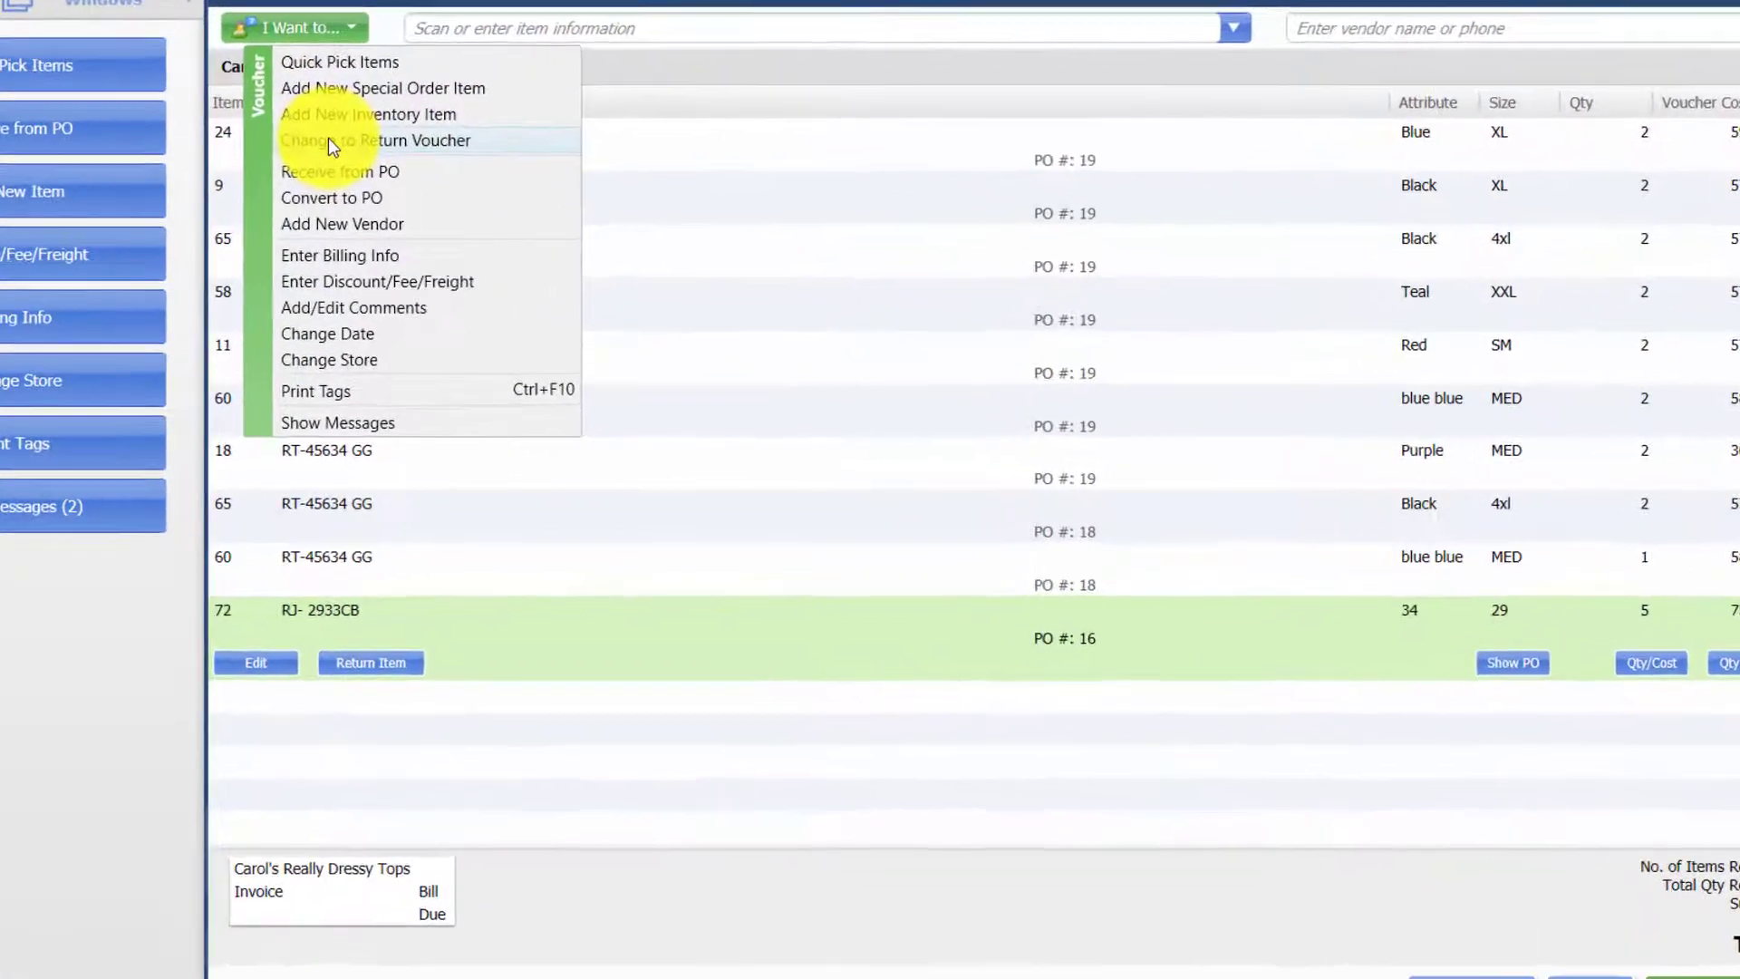
{"action": "left_click", "coordinate": [441, 187]}
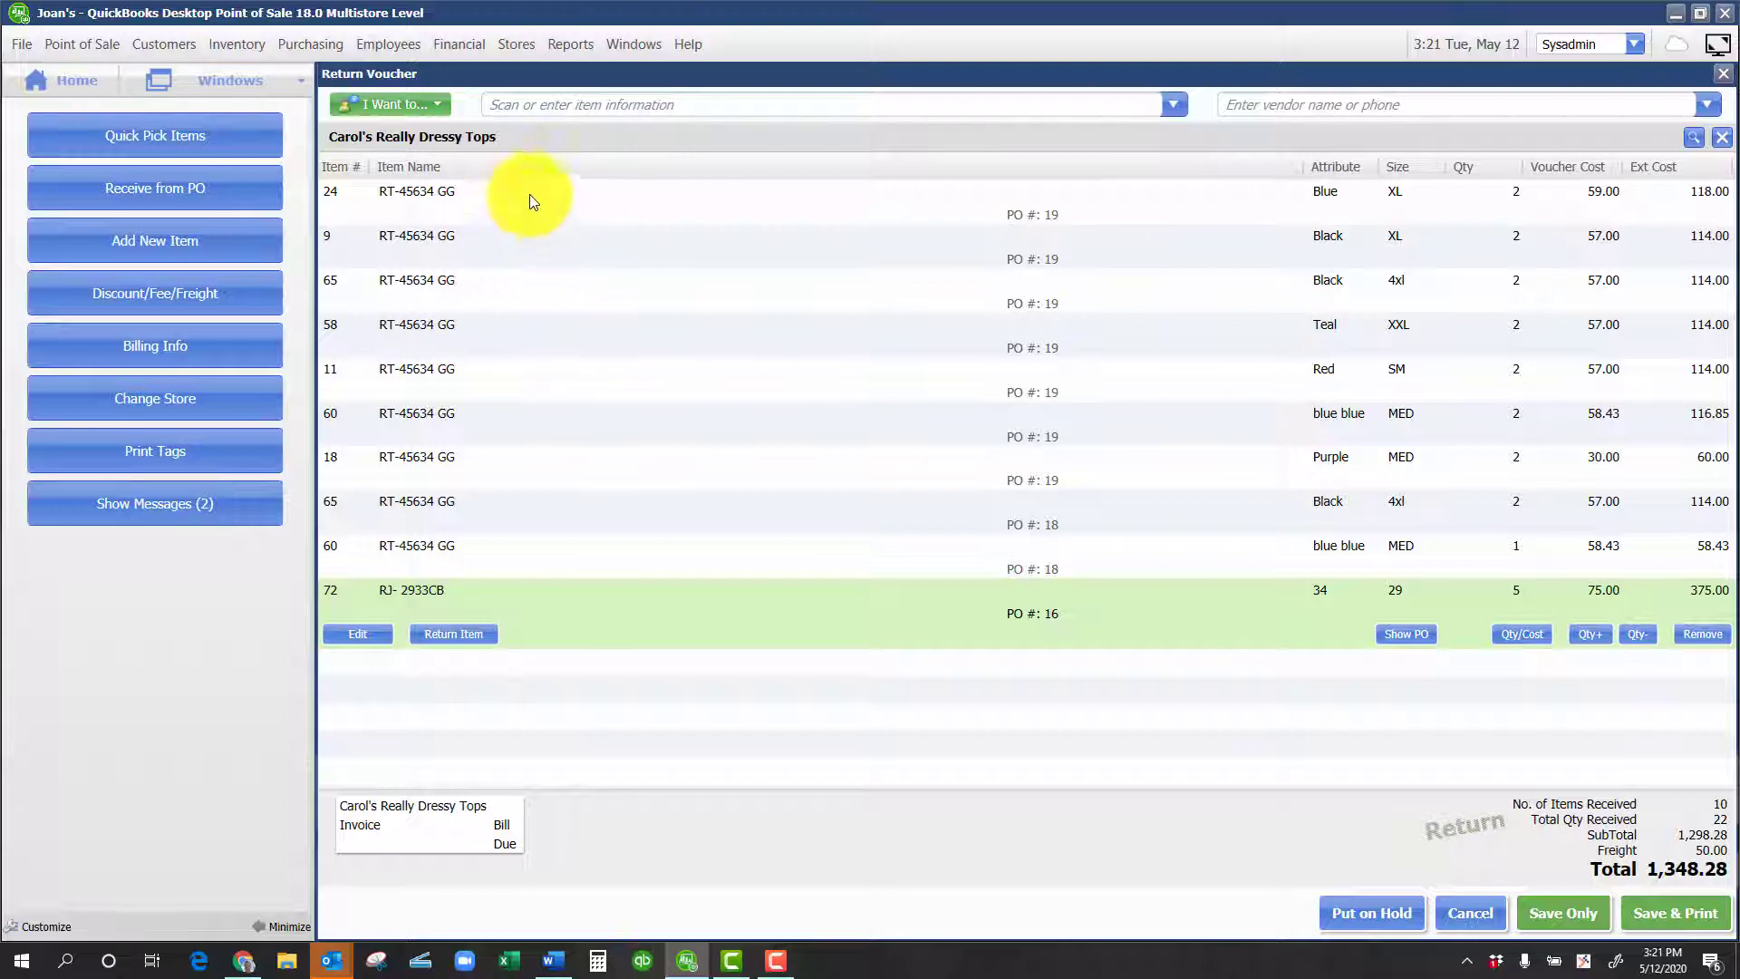
Change the return voucher's document date to 5/7/2020.
{"action": "left_click", "coordinate": [441, 107]}
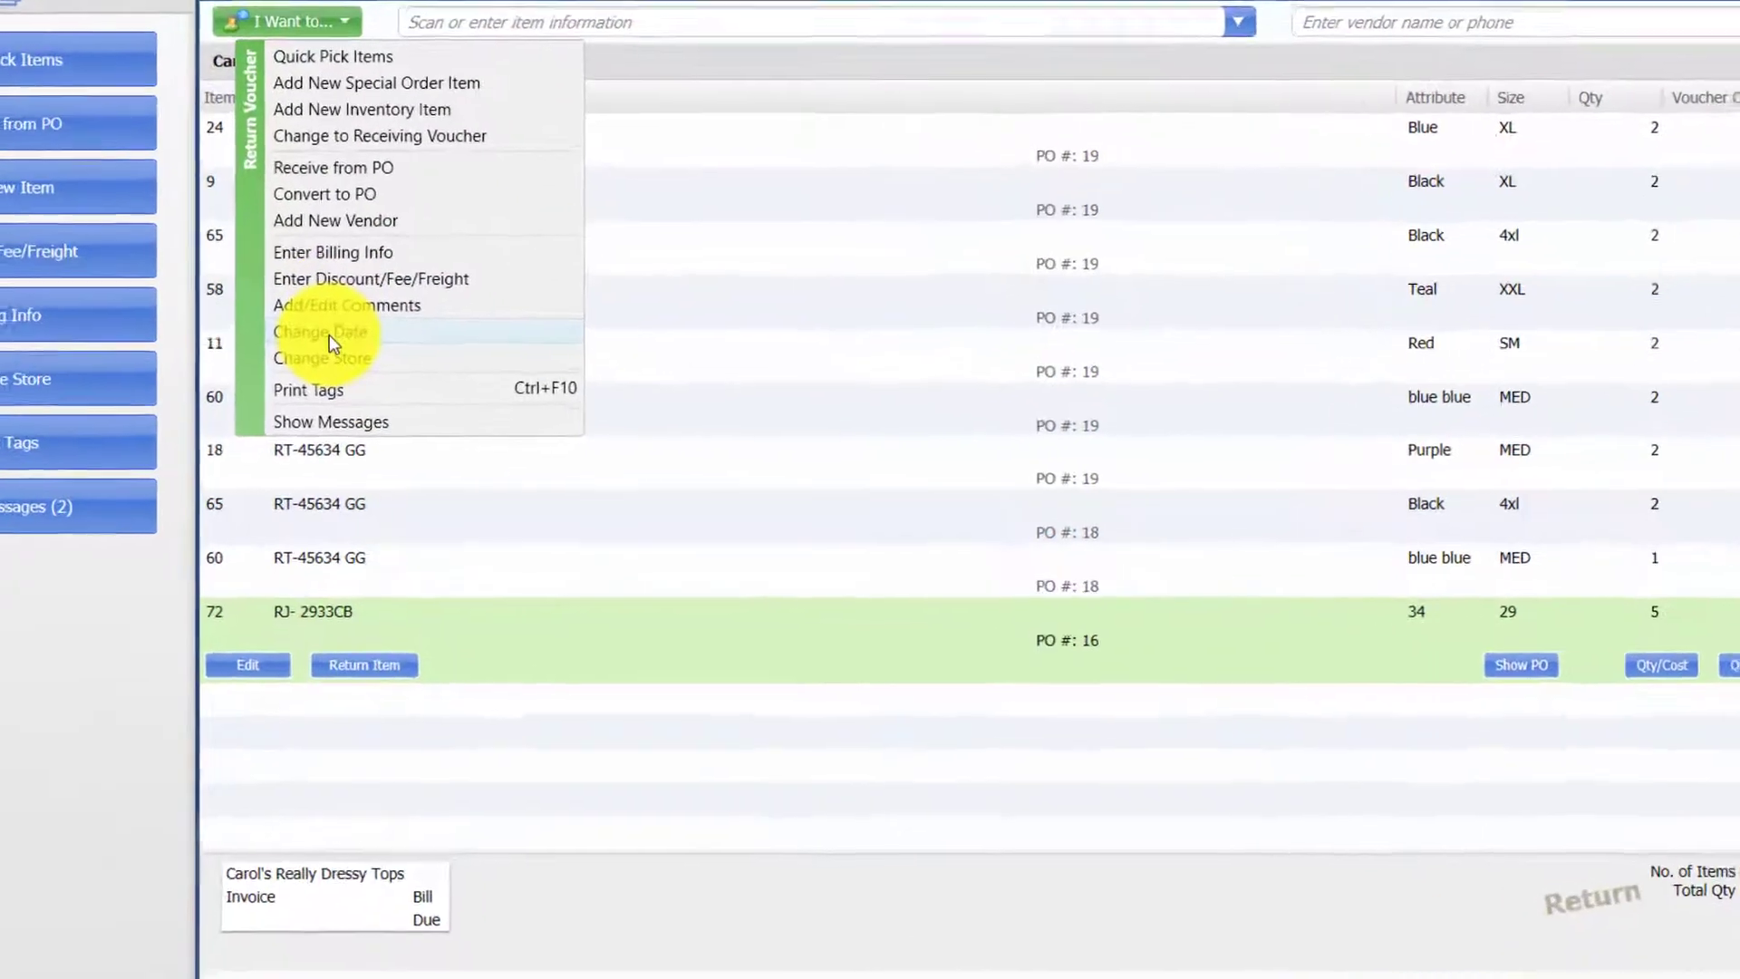
{"action": "left_click", "coordinate": [329, 334]}
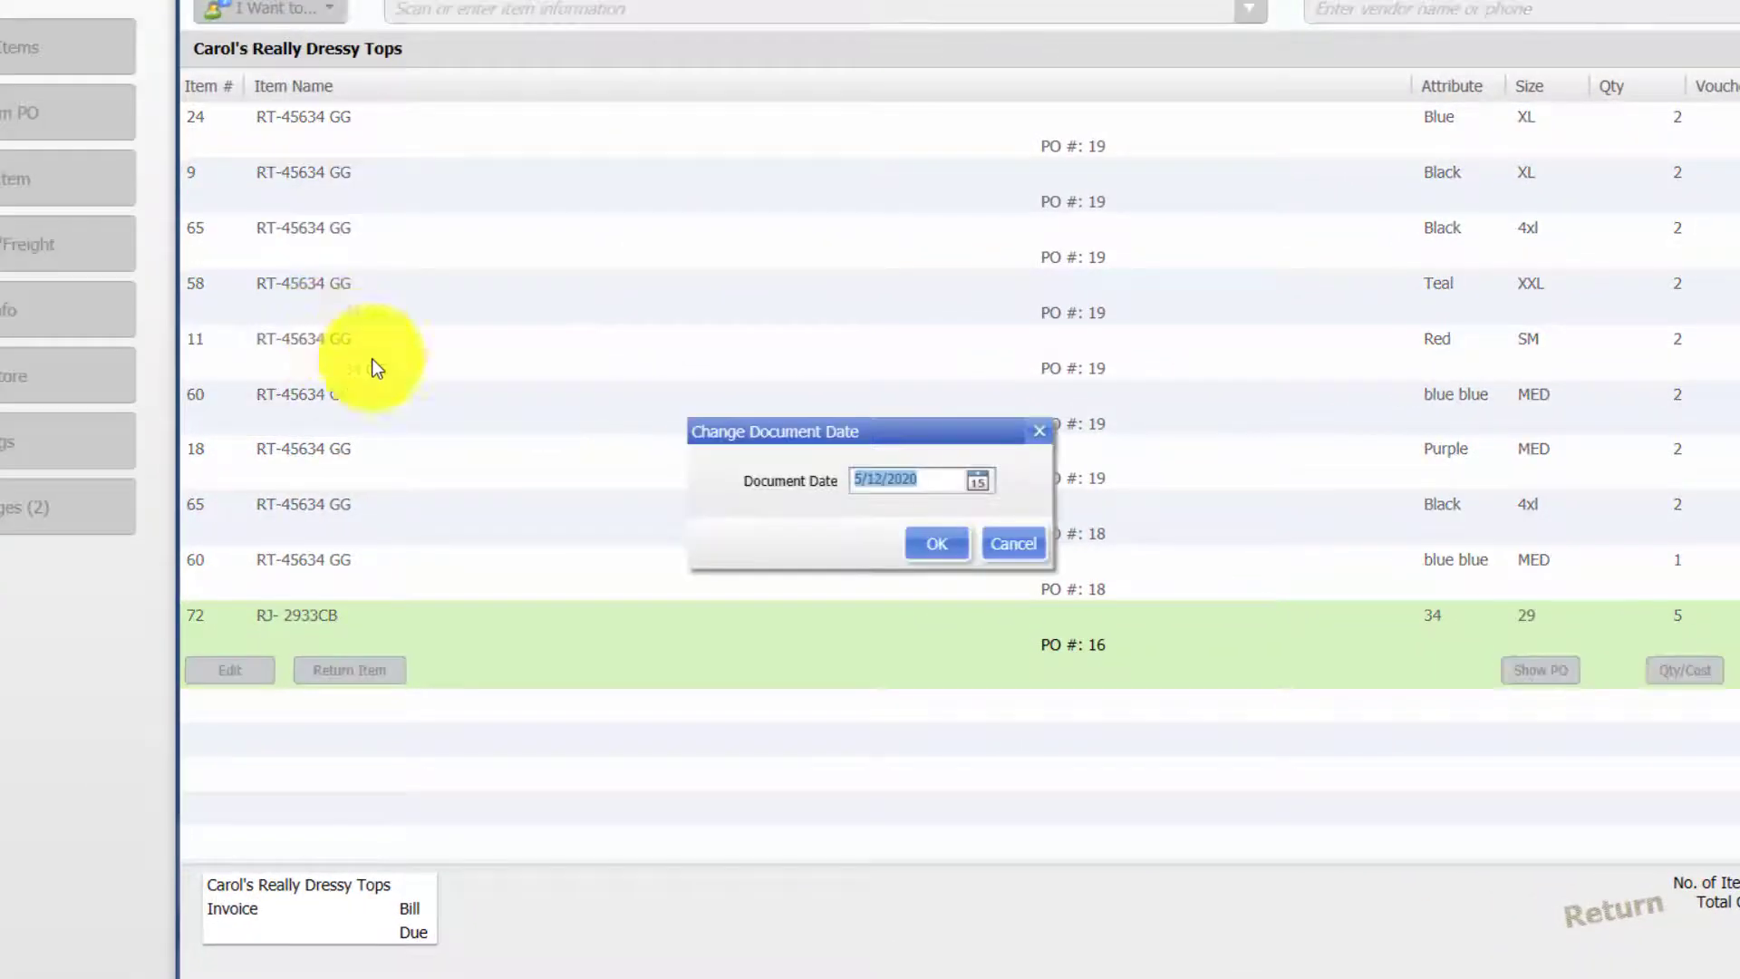
{"action": "left_click", "coordinate": [978, 482]}
{"action": "left_click", "coordinate": [888, 589]}
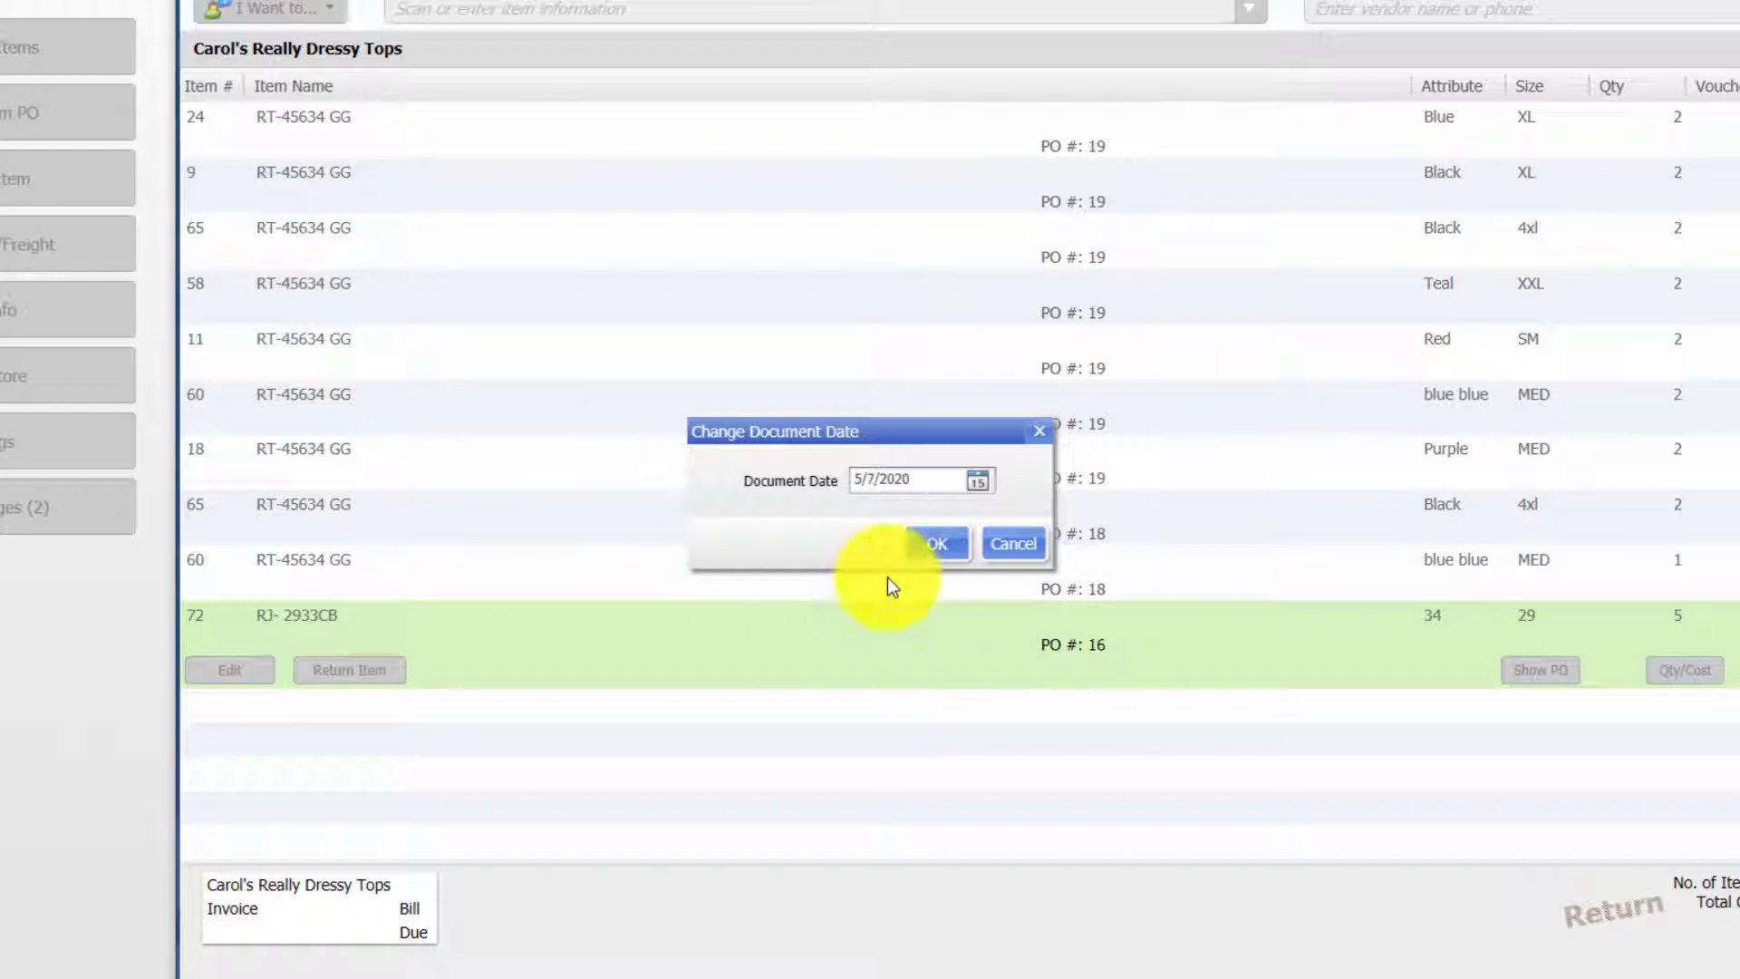
{"action": "left_click", "coordinate": [936, 546]}
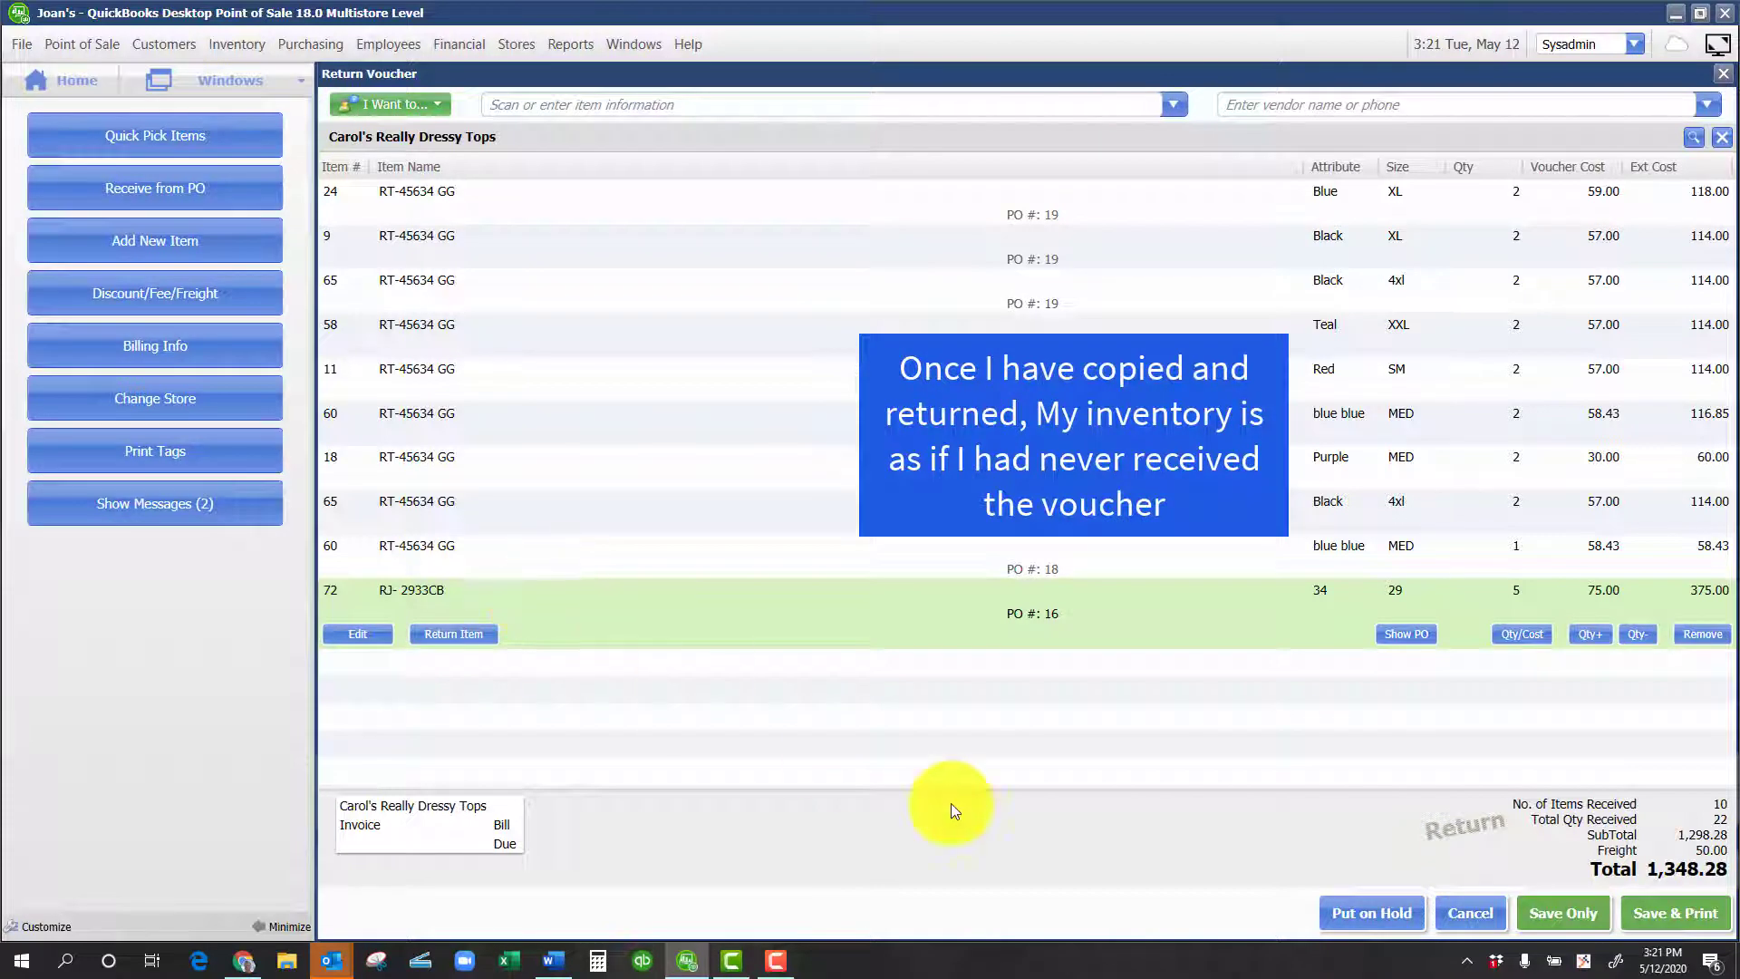
Save the back-dated return, then copy voucher 31 again from Receiving History.
{"action": "left_click", "coordinate": [1567, 928]}
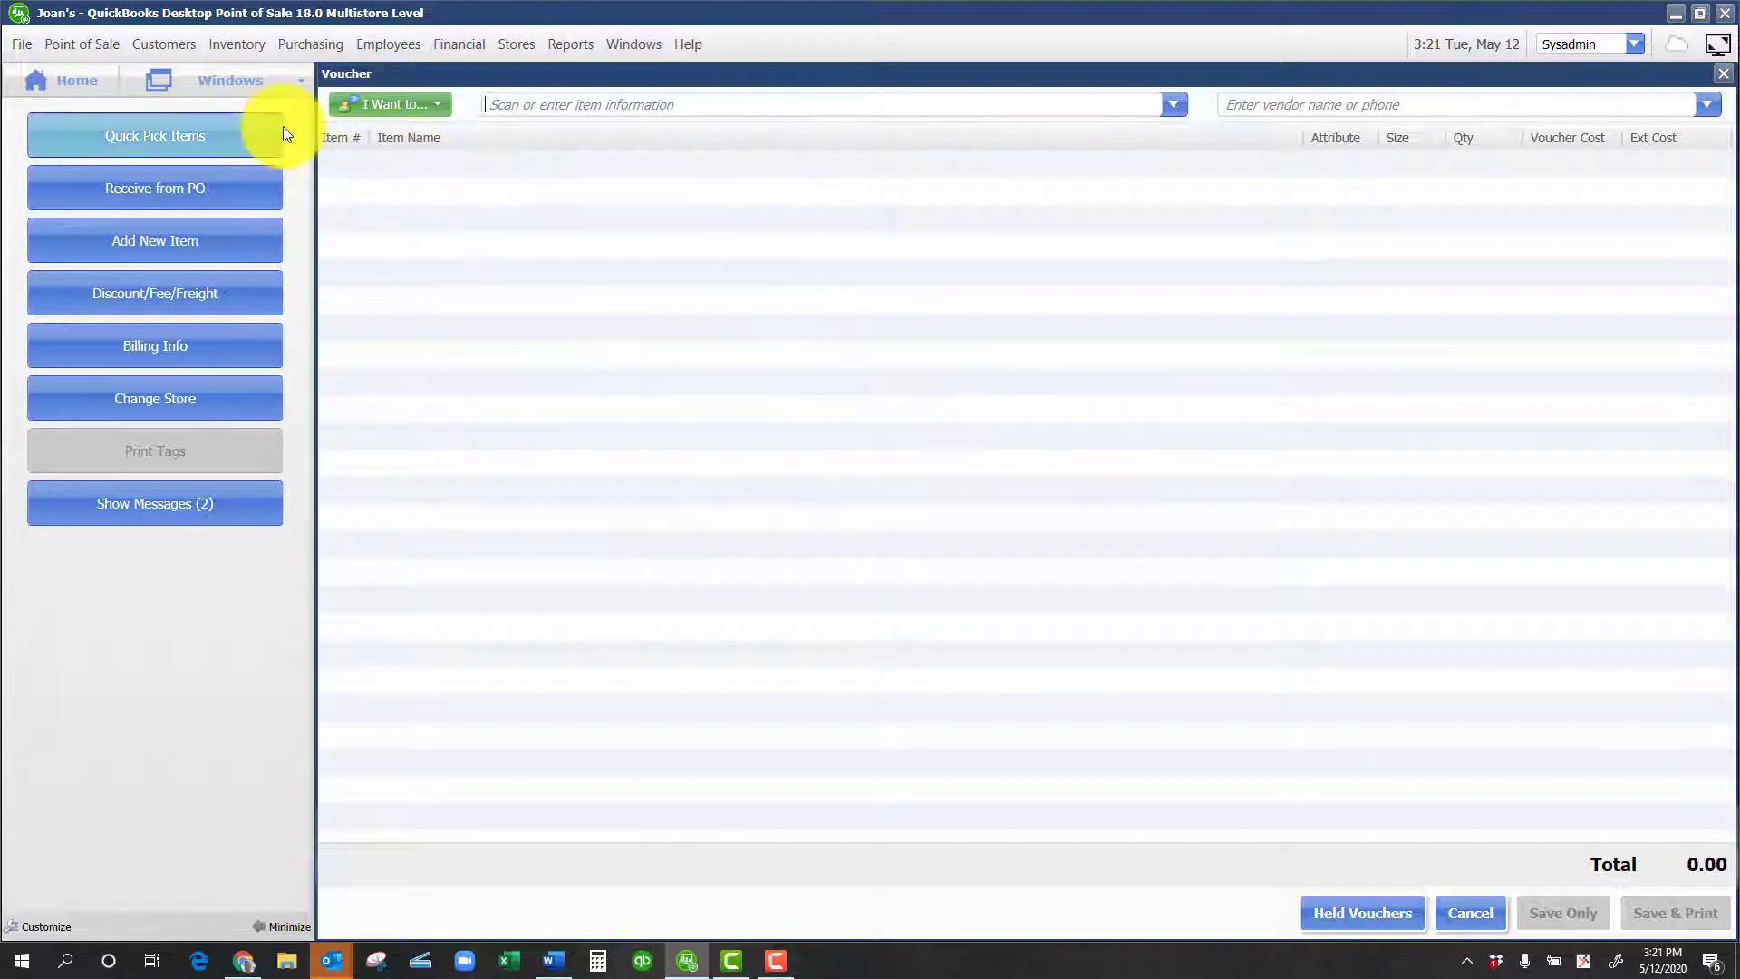
{"action": "left_click", "coordinate": [346, 41]}
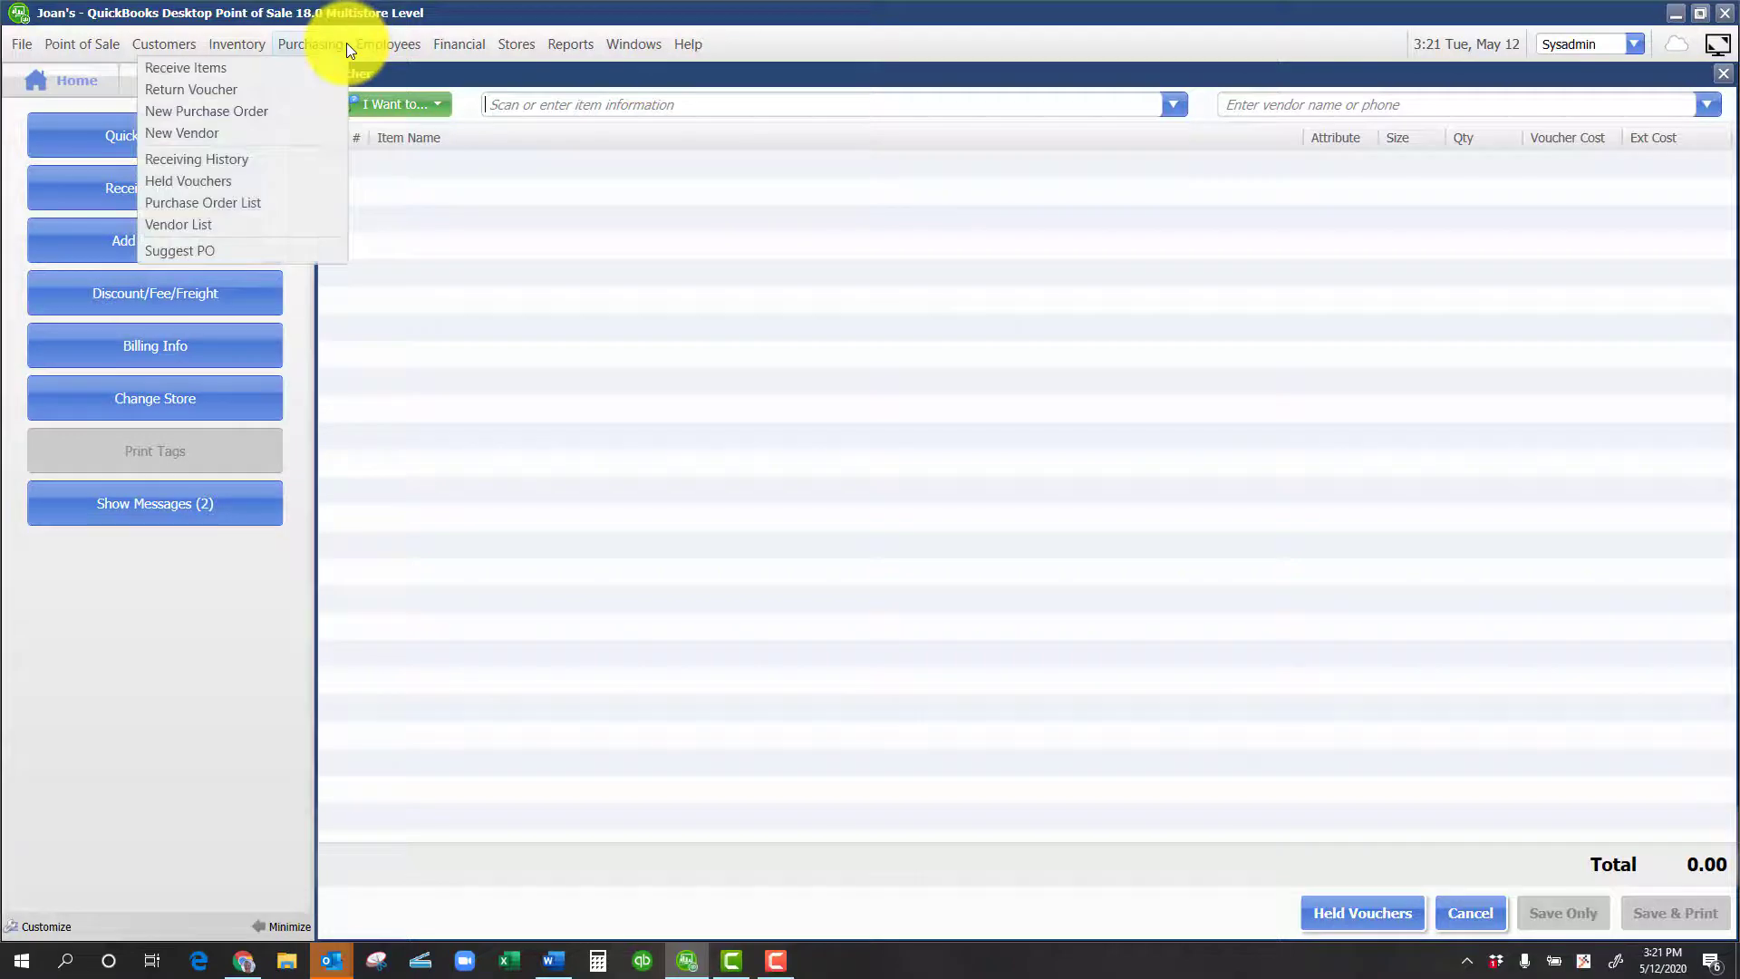
{"action": "left_click", "coordinate": [229, 159]}
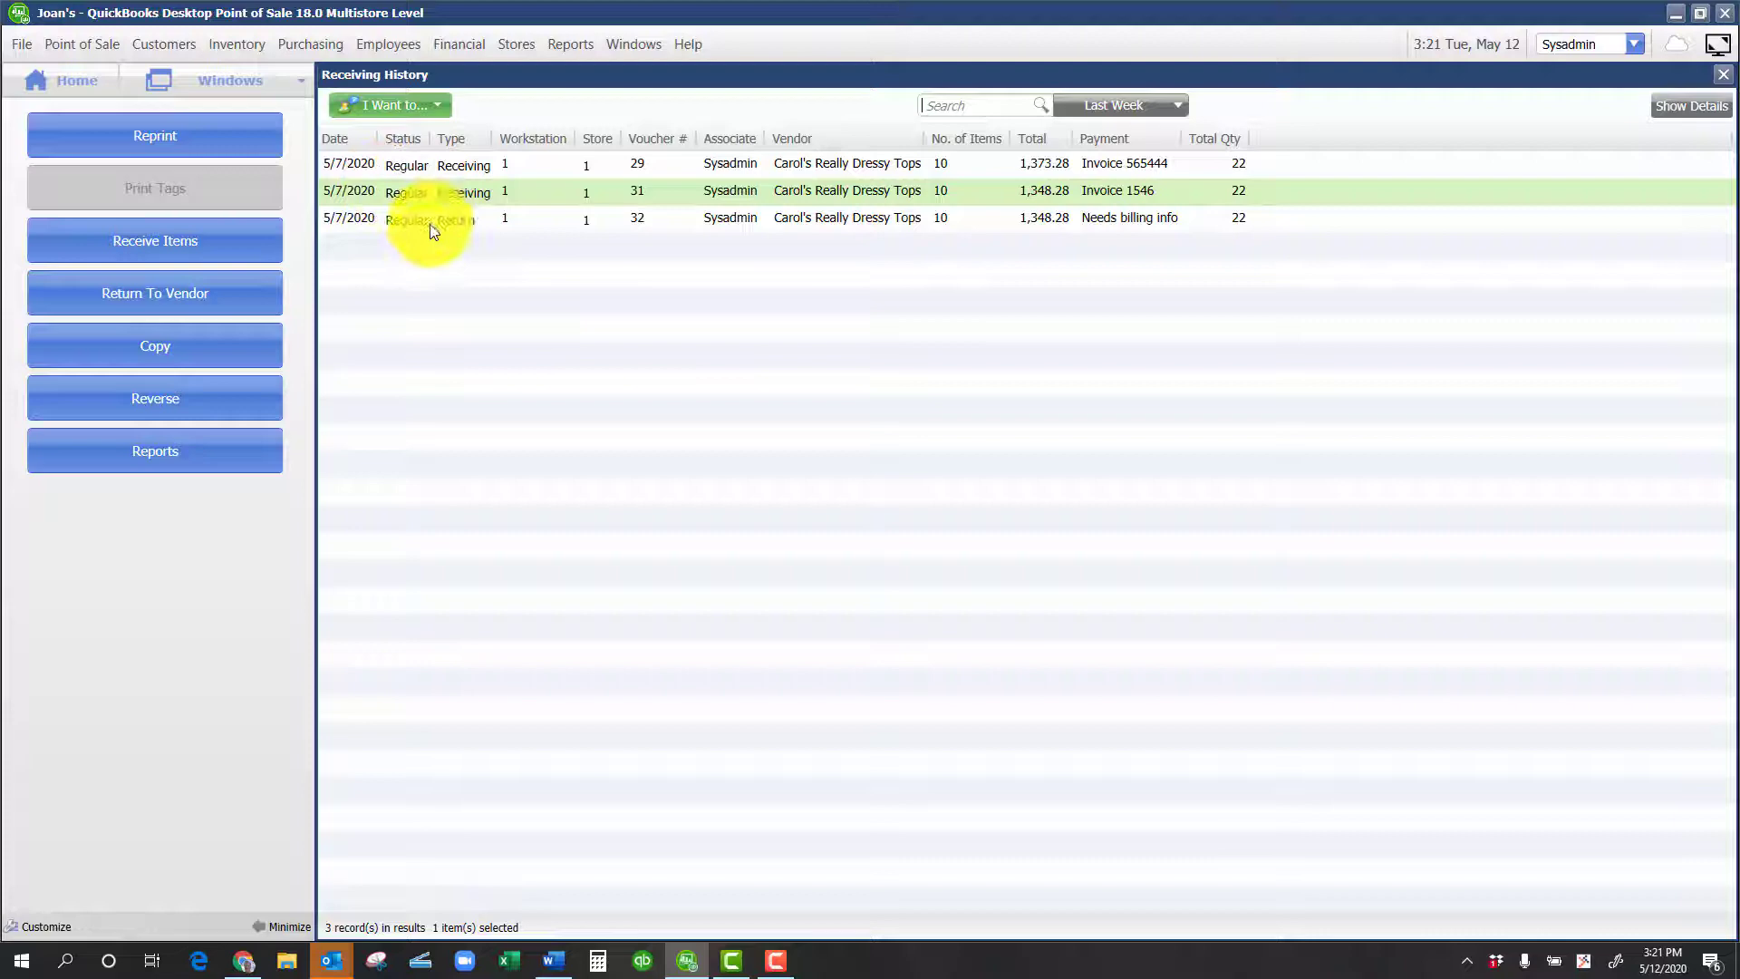
{"action": "left_click", "coordinate": [417, 106]}
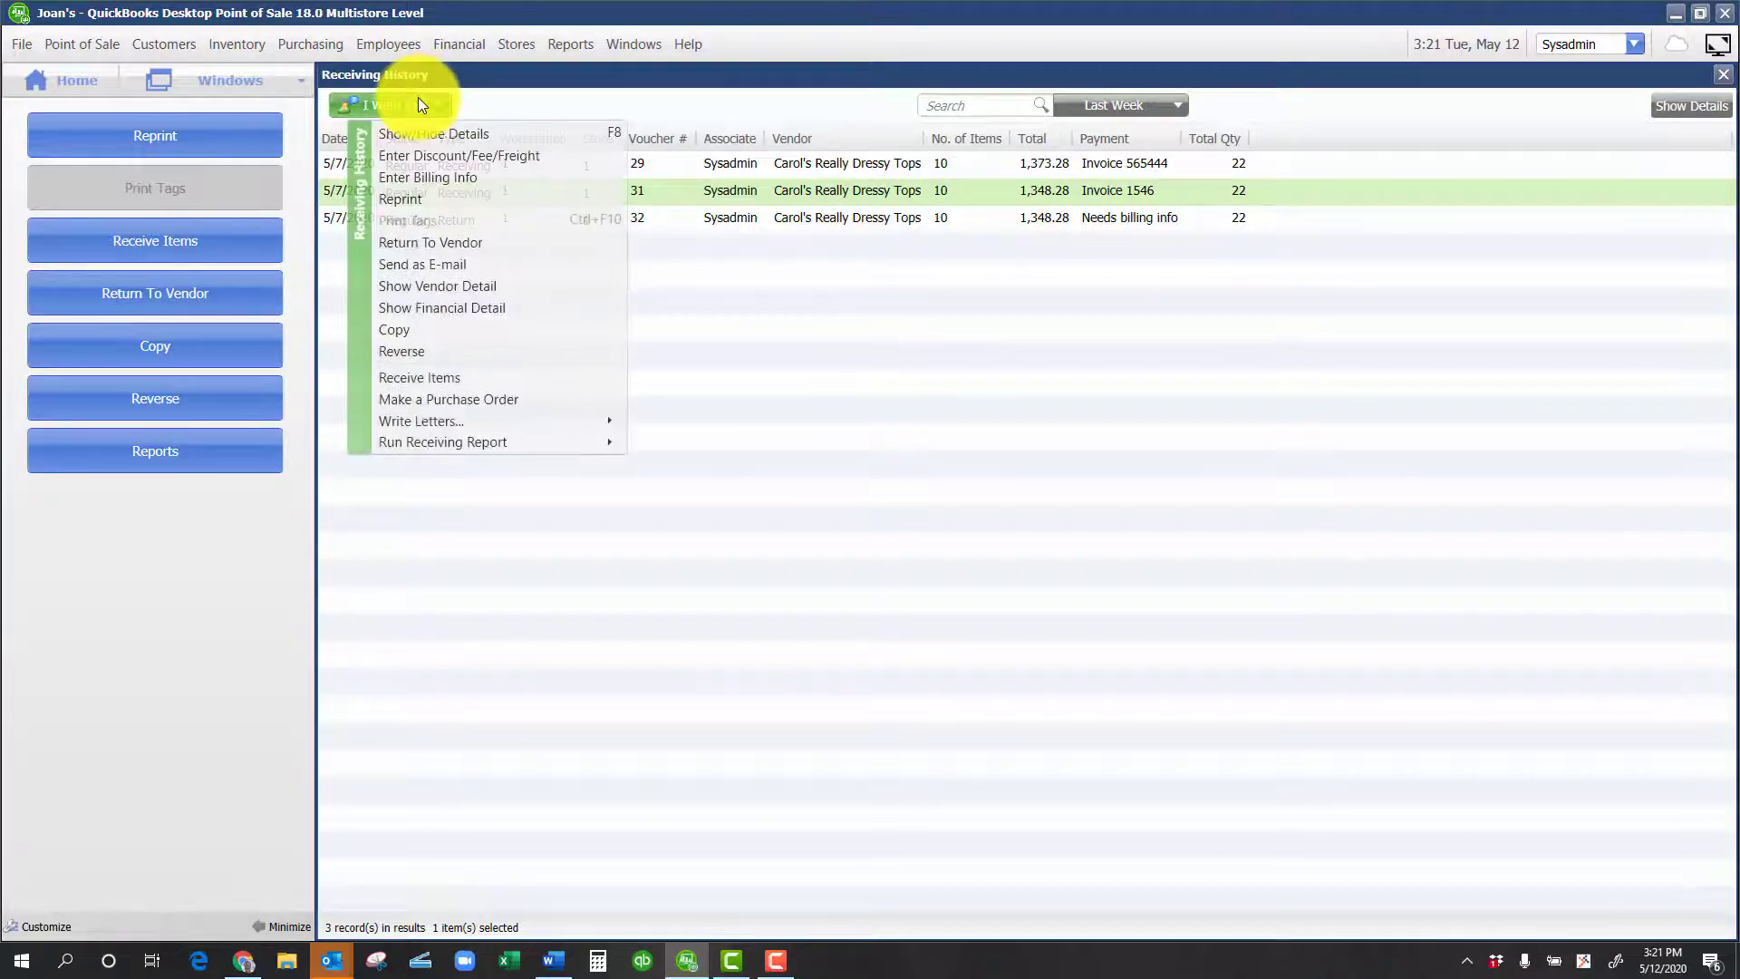
{"action": "left_click", "coordinate": [404, 334]}
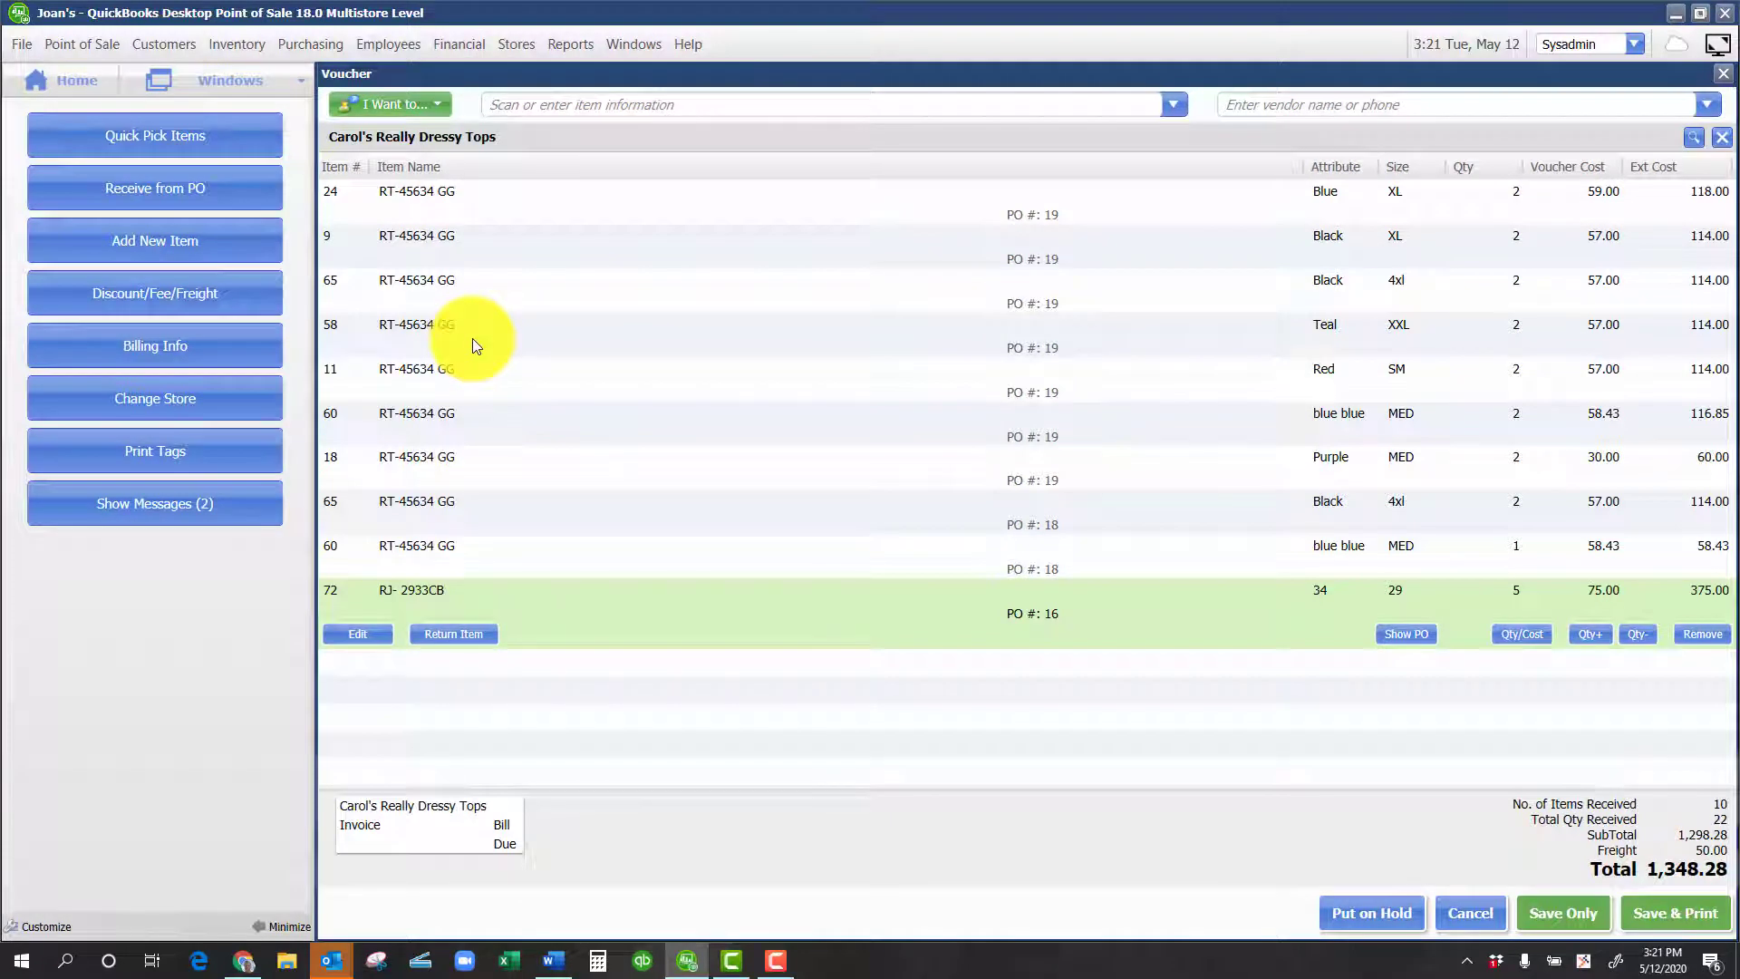
Change the voucher cost of the Teal XXL and Red SM items to 60.00 each.
{"action": "left_click", "coordinate": [1595, 335]}
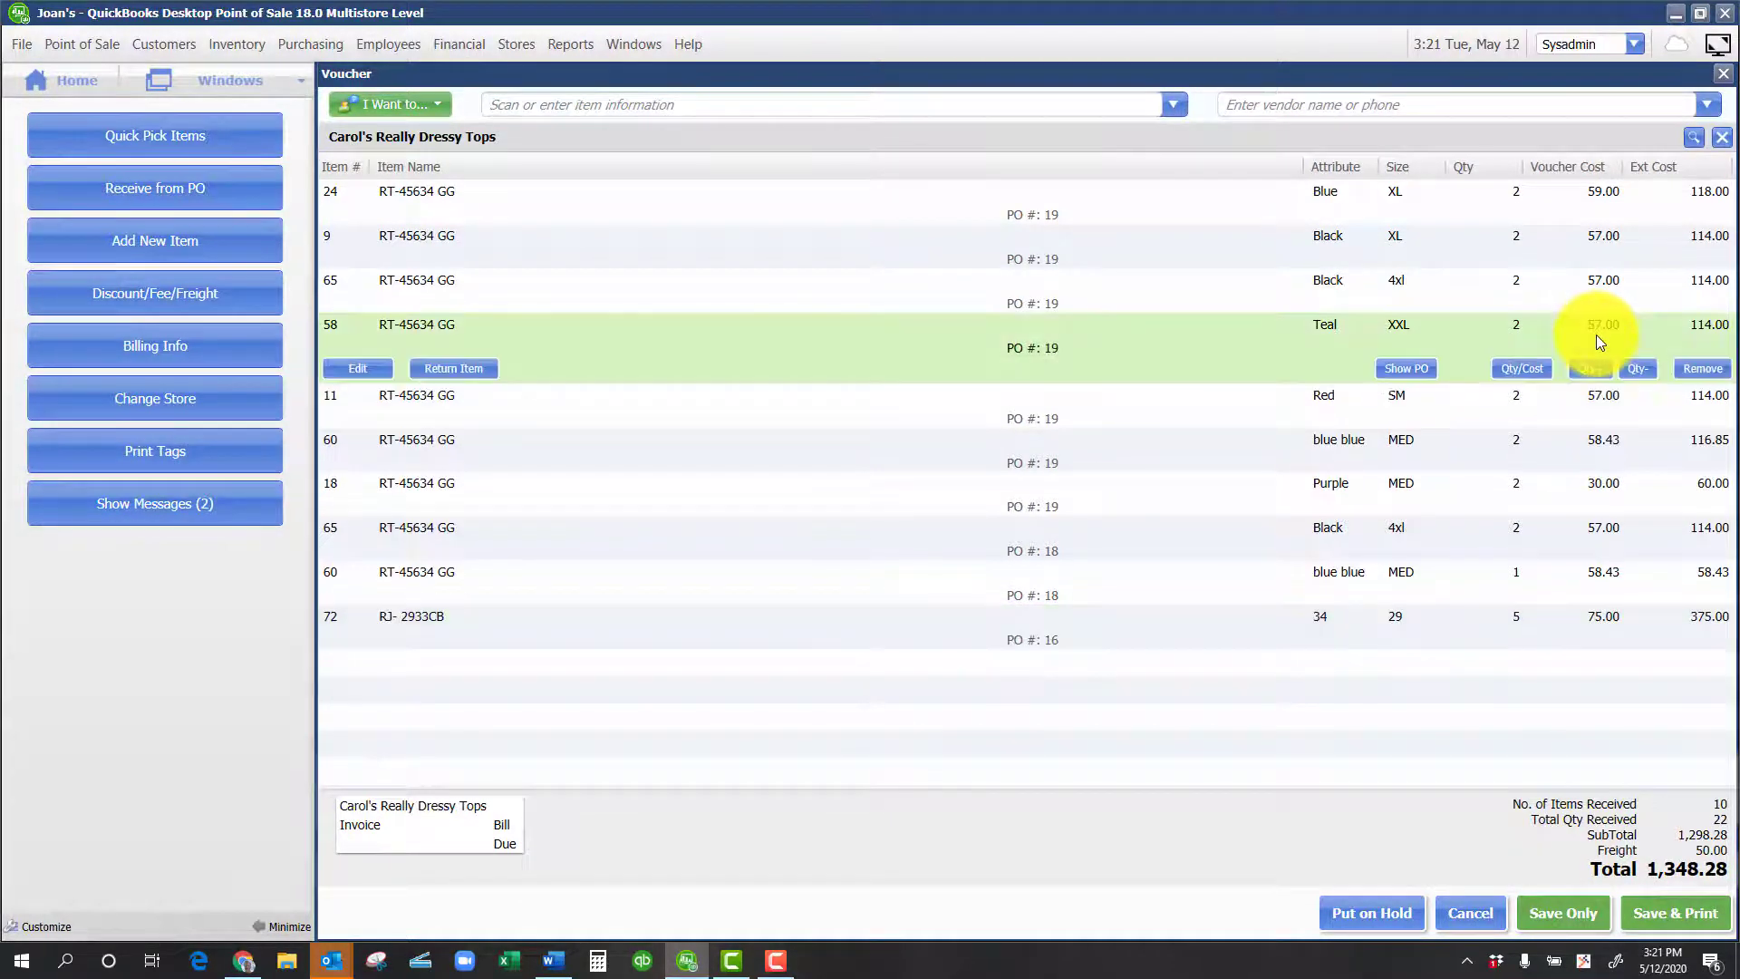
{"action": "left_click", "coordinate": [1596, 335]}
{"action": "type", "text": "60"}
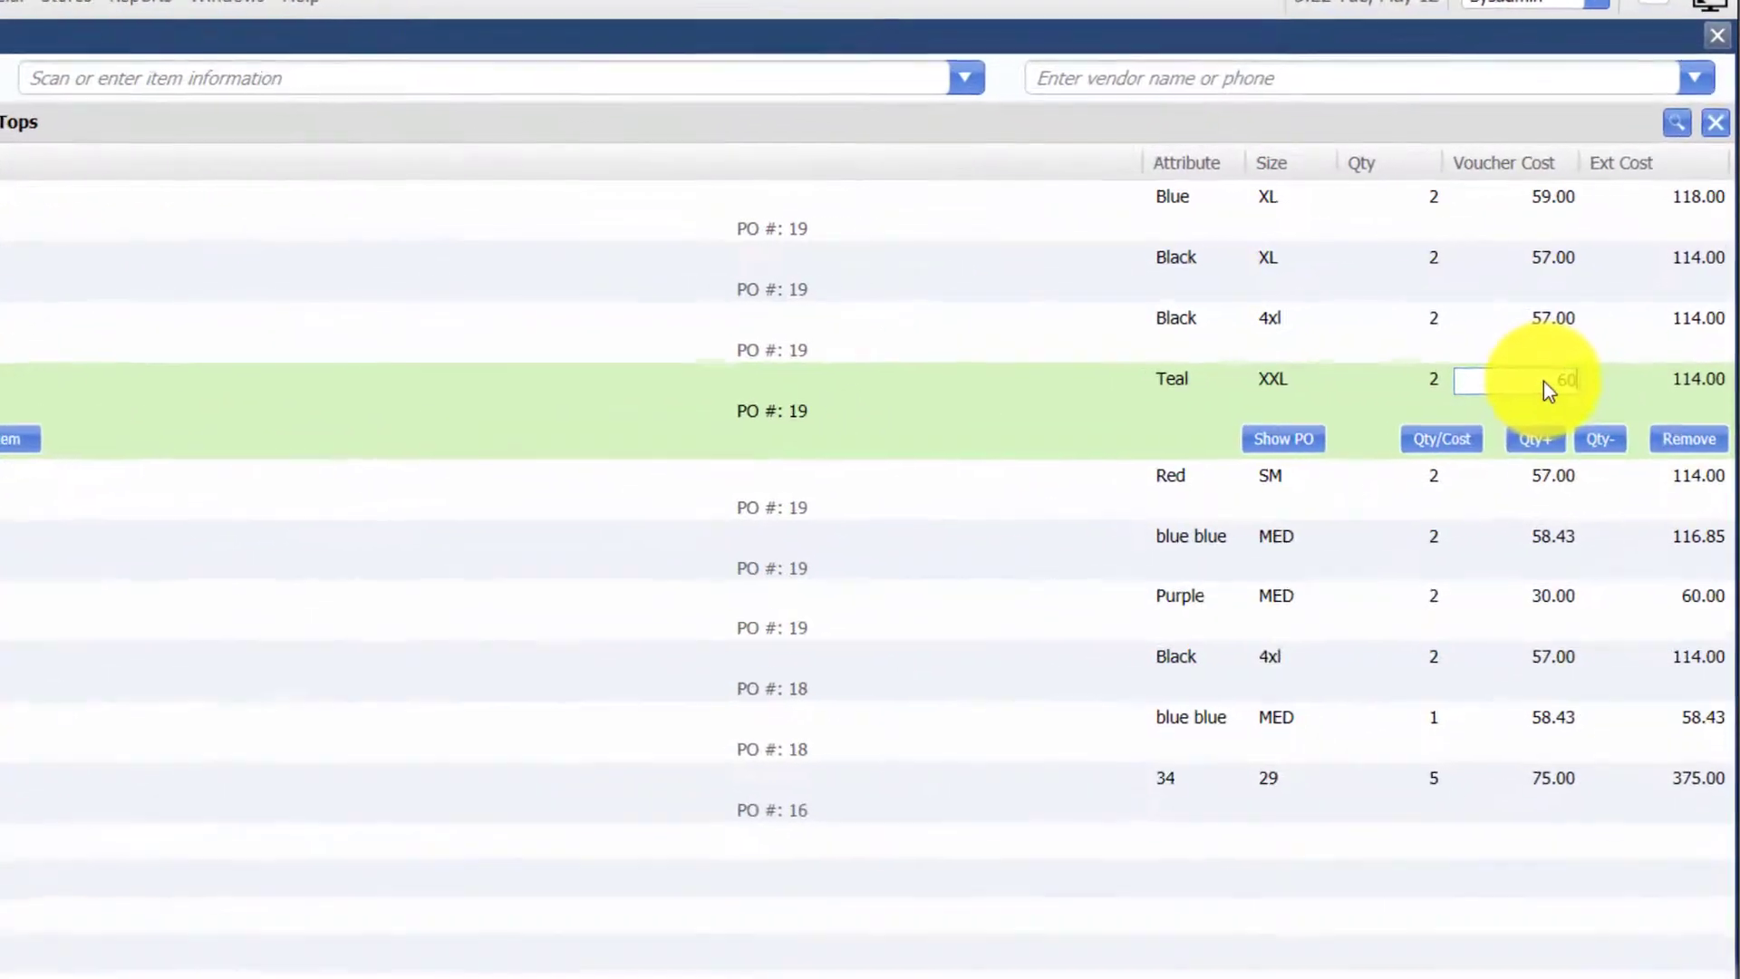
{"action": "left_click", "coordinate": [1573, 476]}
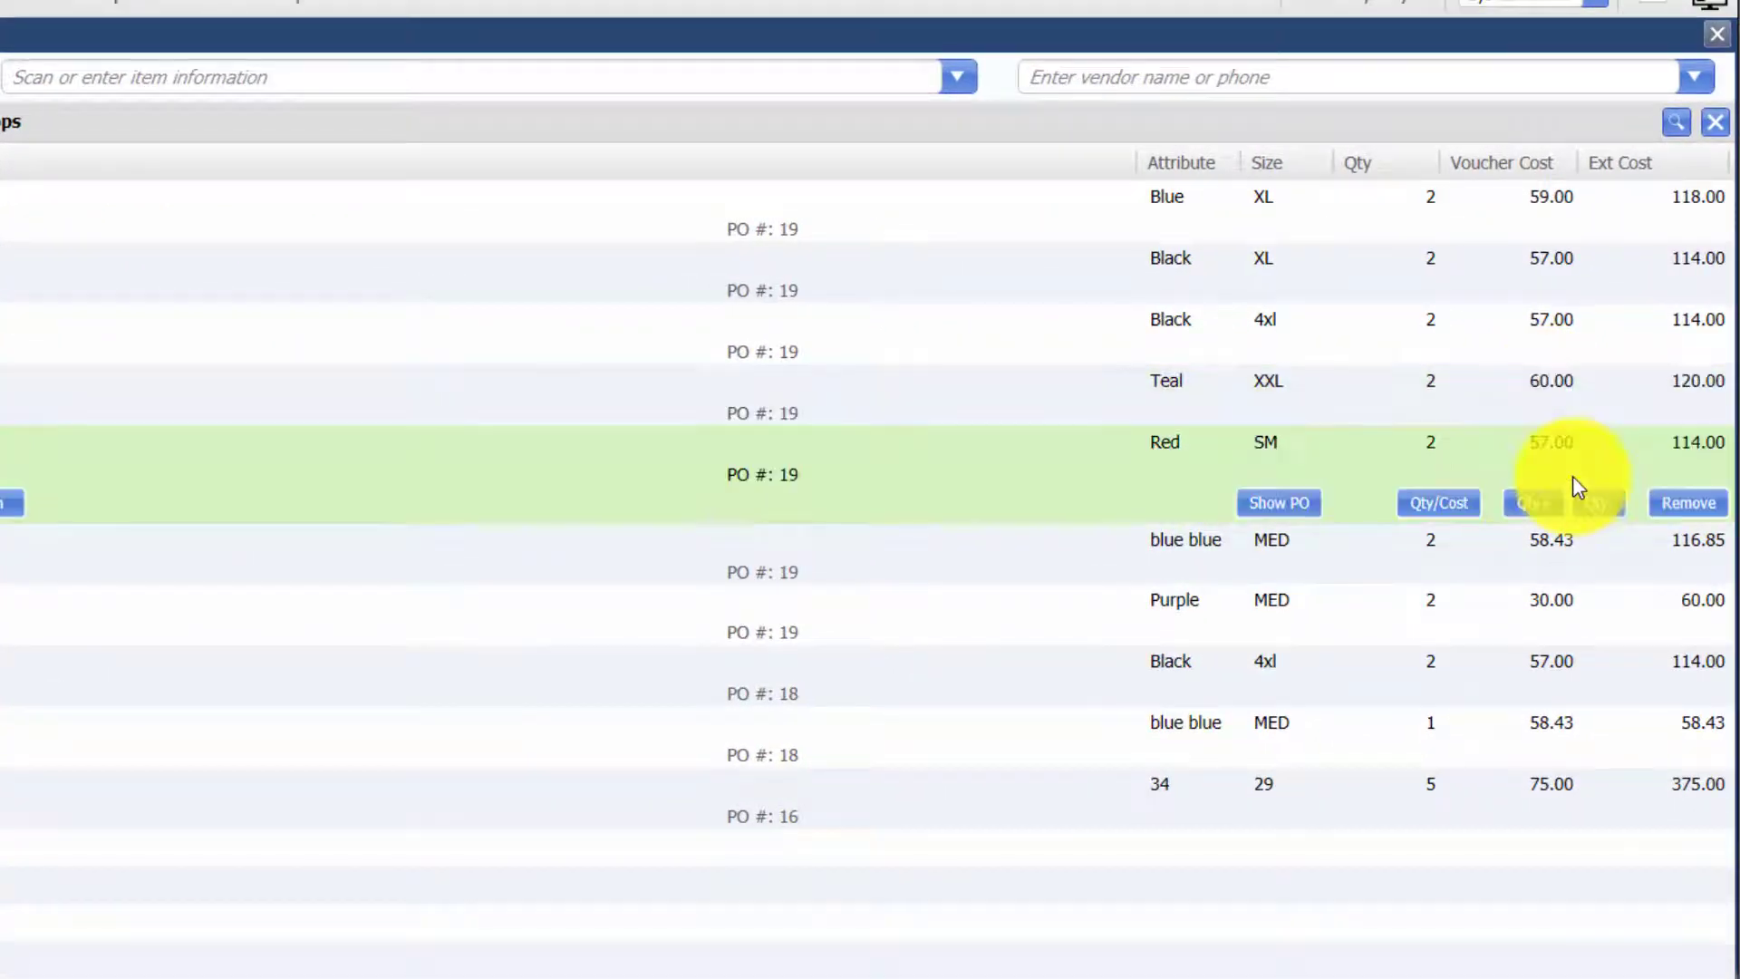
{"action": "left_click", "coordinate": [1561, 456]}
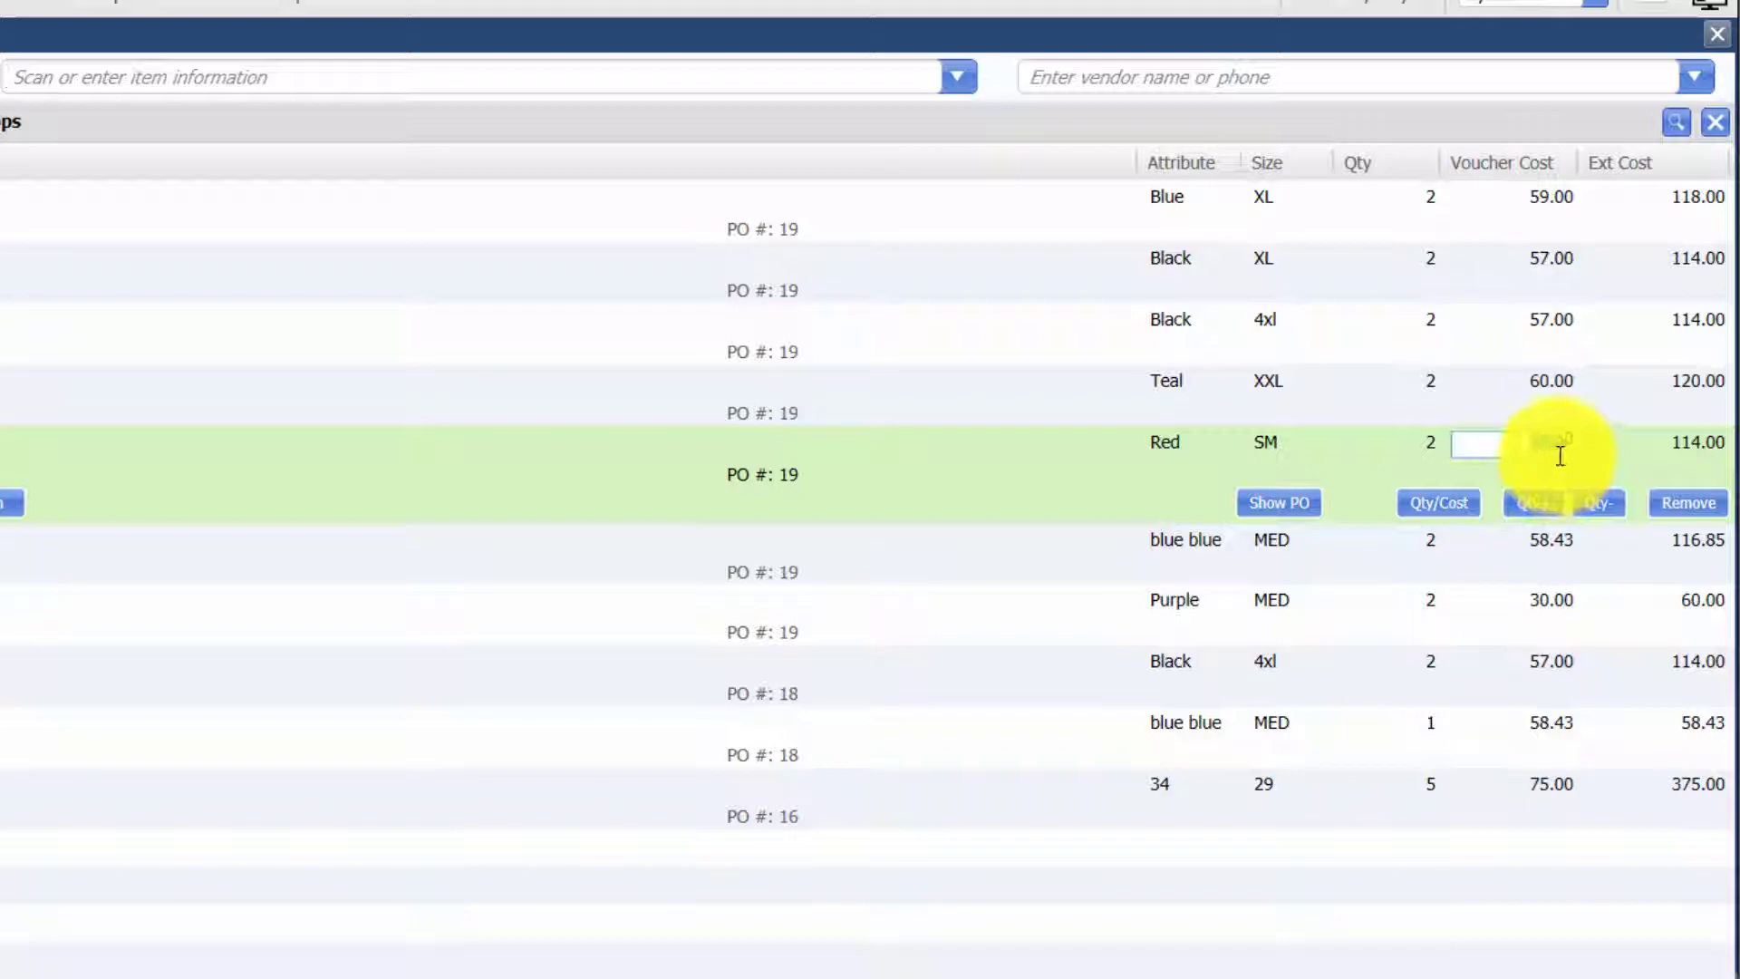
{"action": "type", "text": "60"}
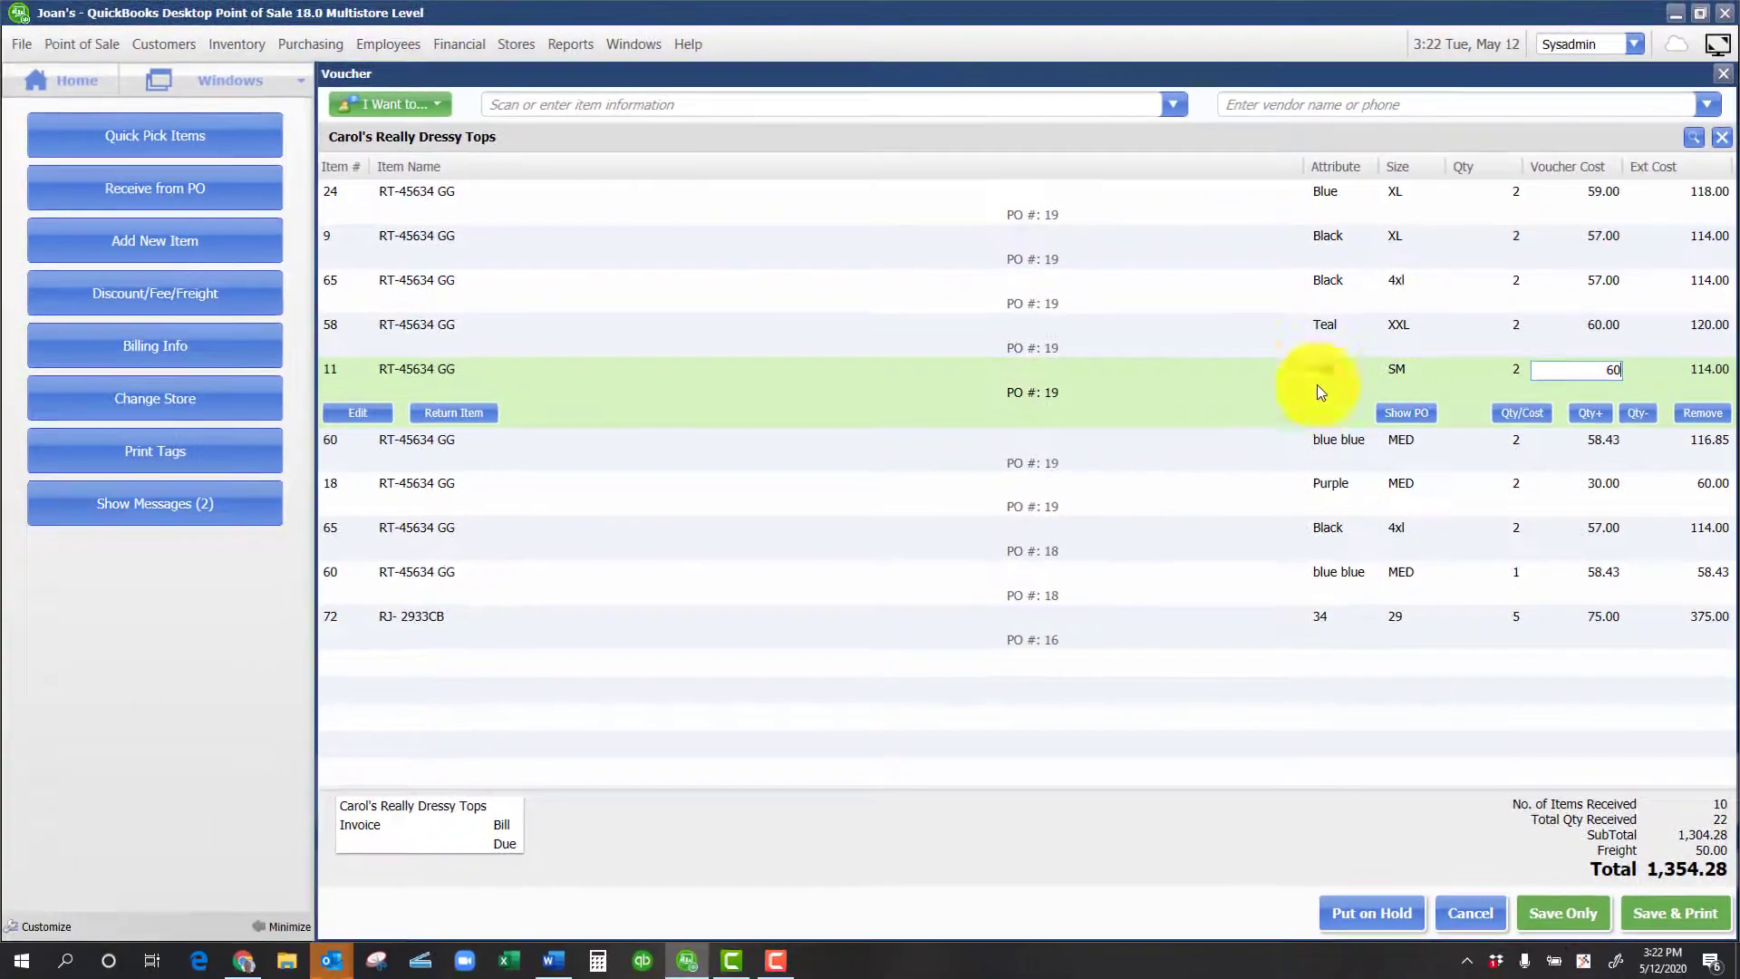
{"action": "left_click", "coordinate": [1054, 448]}
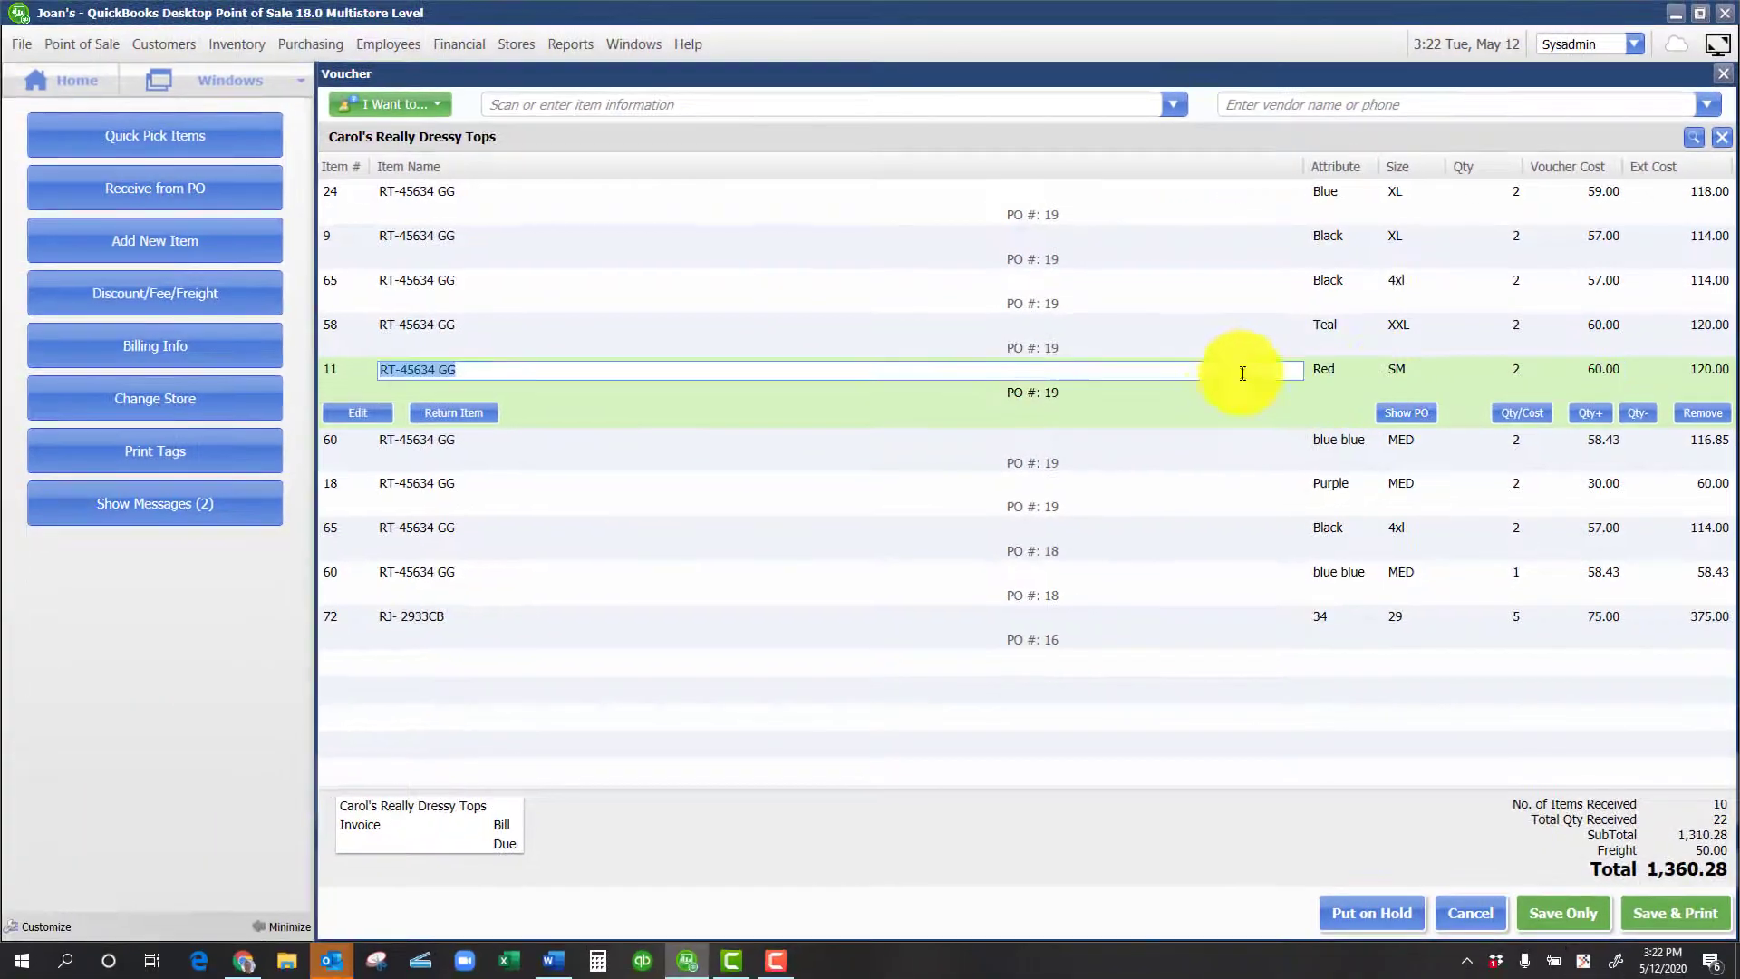
Enter vendor invoice number 15485 in the voucher's billing info.
{"action": "left_click", "coordinate": [165, 342]}
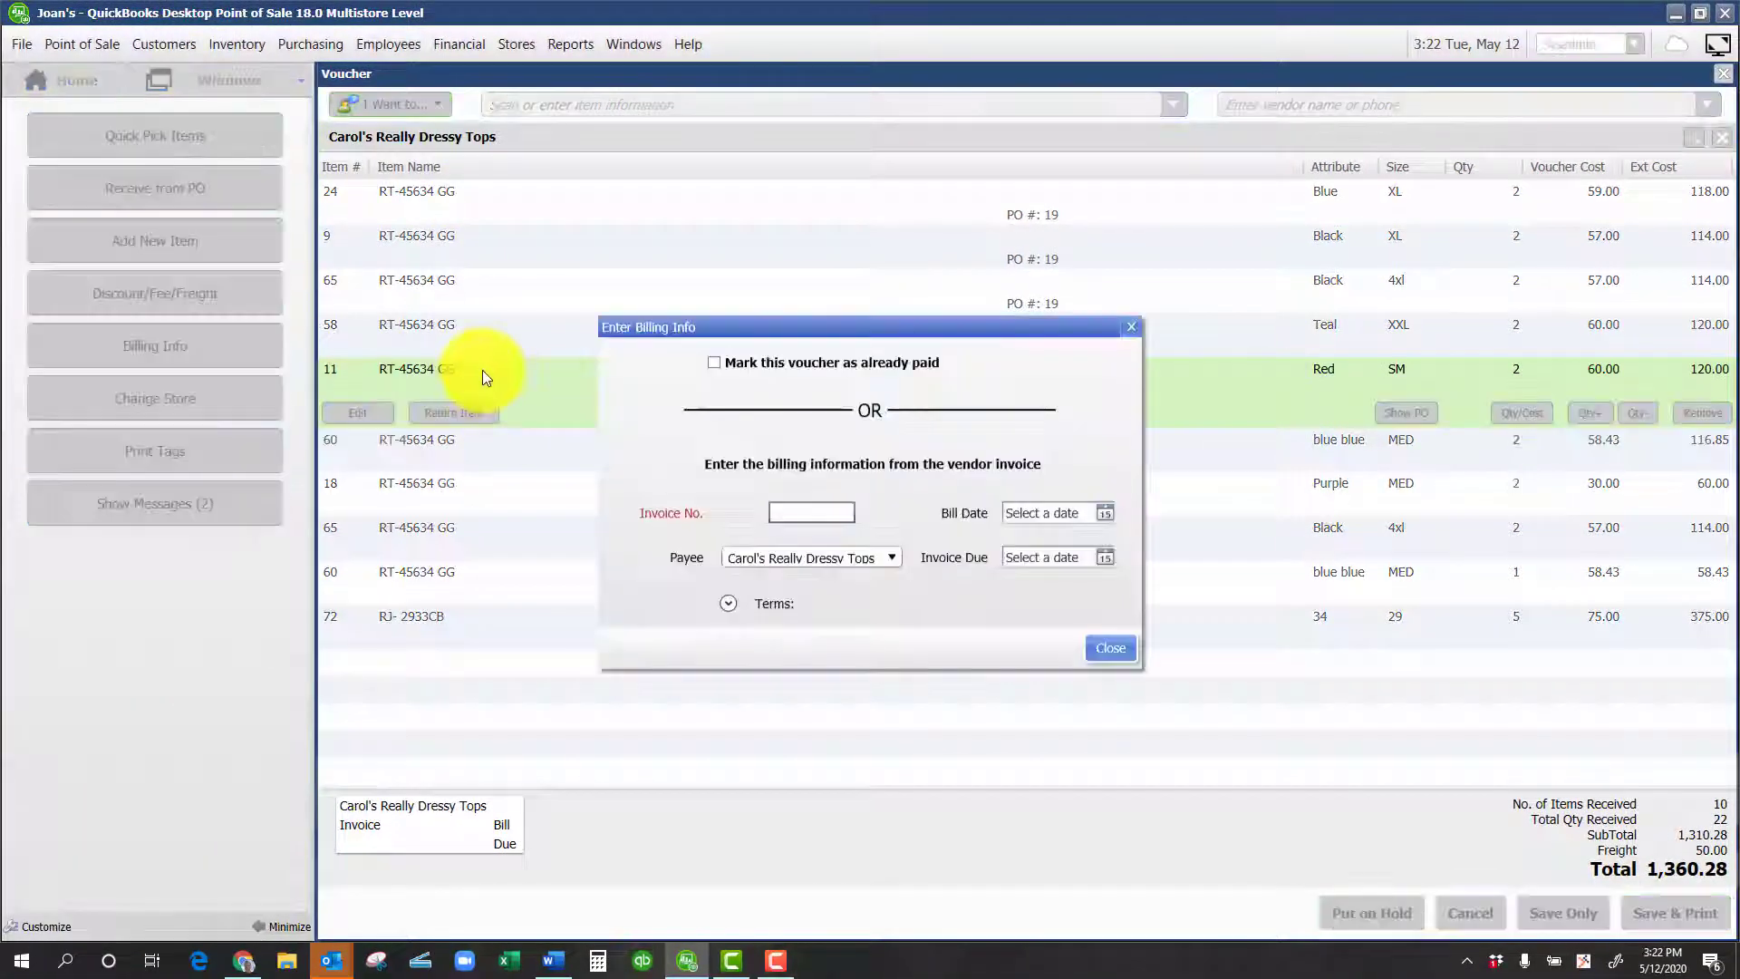
{"action": "left_click", "coordinate": [814, 513]}
{"action": "type", "text": "15485"}
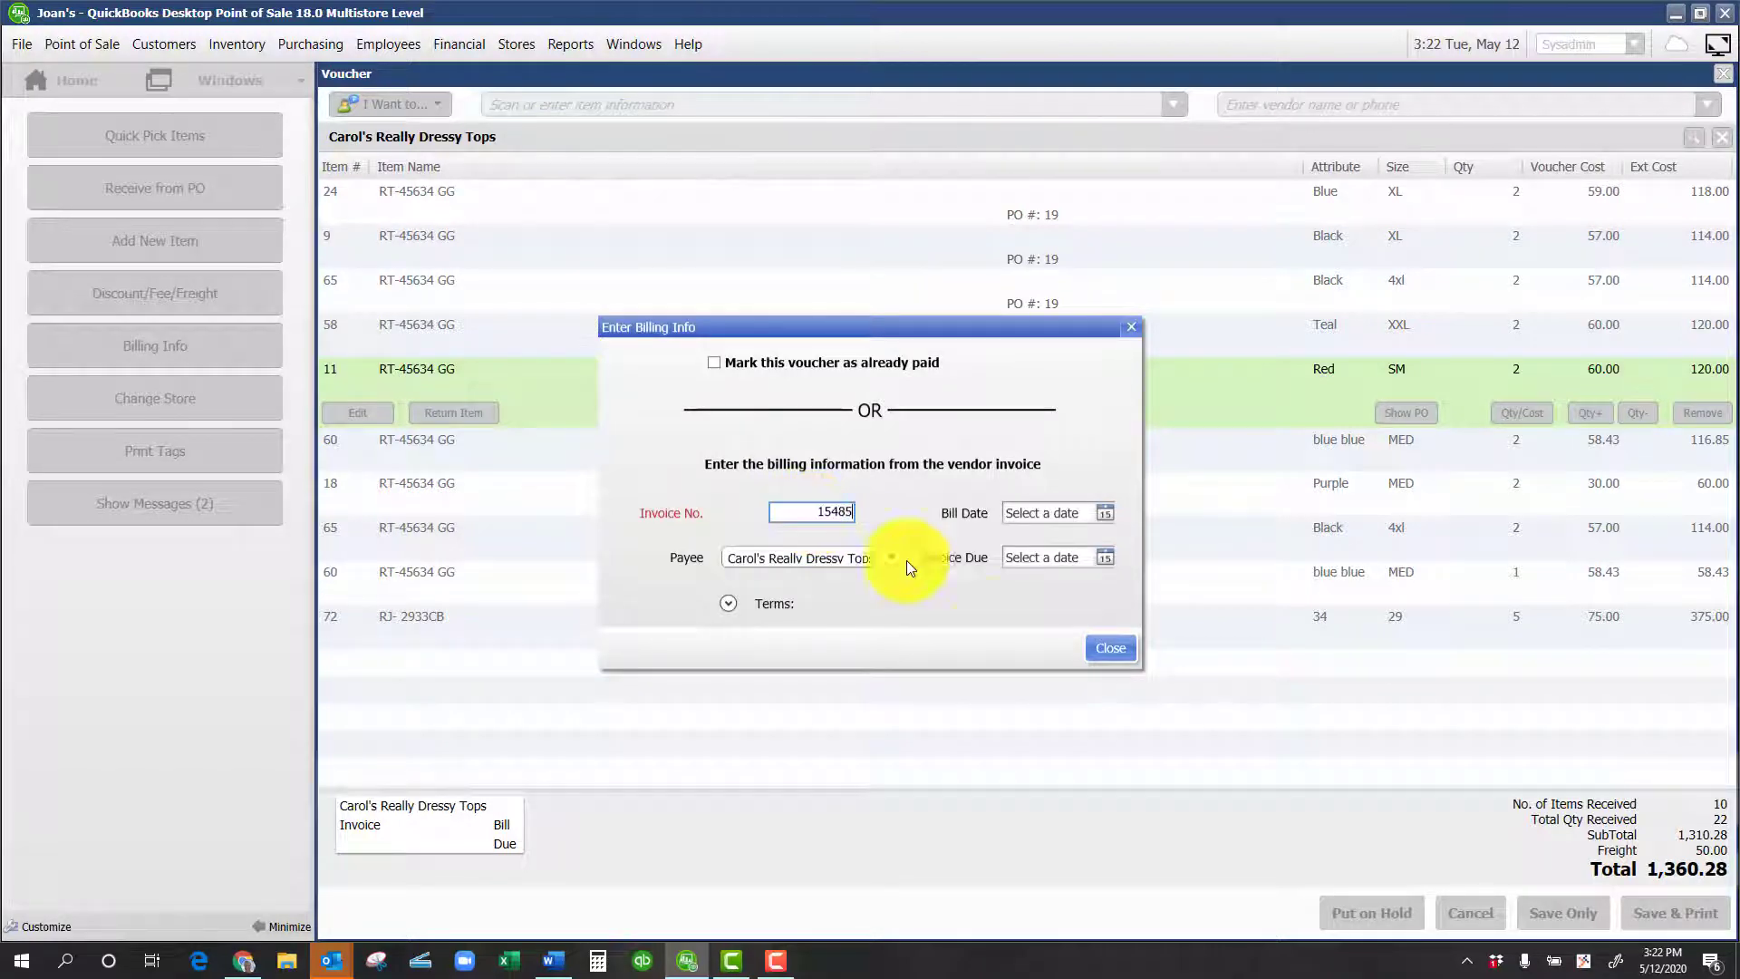
{"action": "left_click", "coordinate": [1113, 645]}
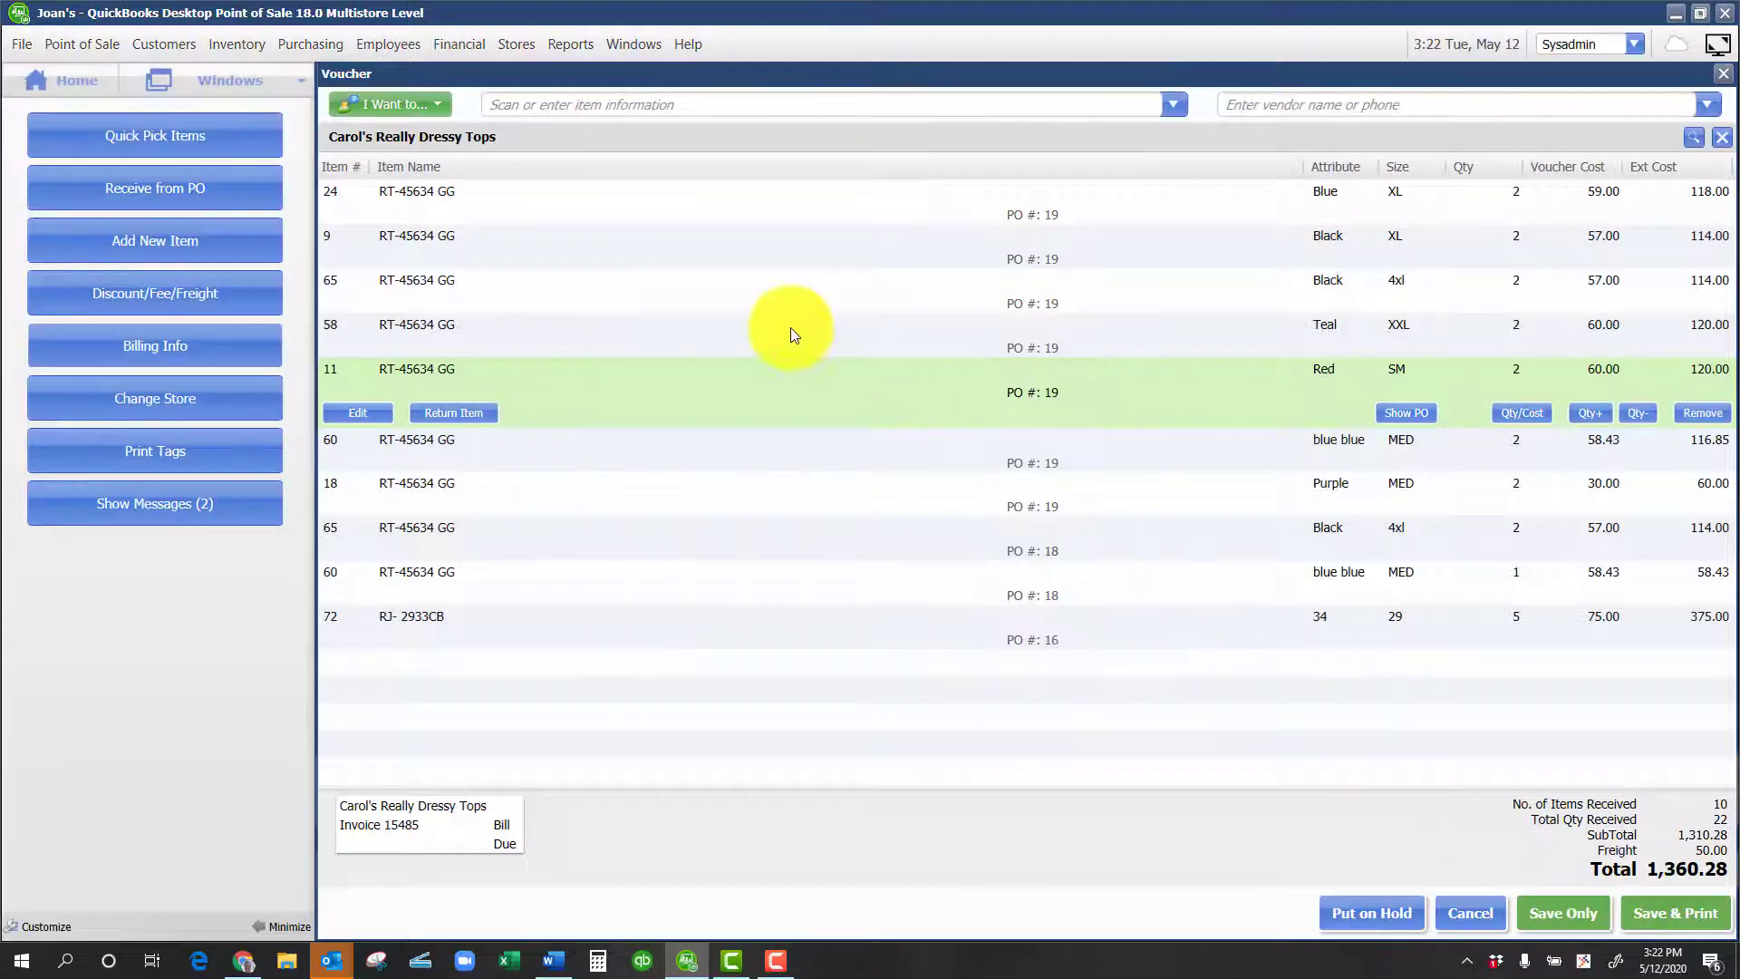
Save the corrected 1,360.28 voucher, deferring the price review and dismissing the backorder notice.
{"action": "left_click", "coordinate": [399, 96]}
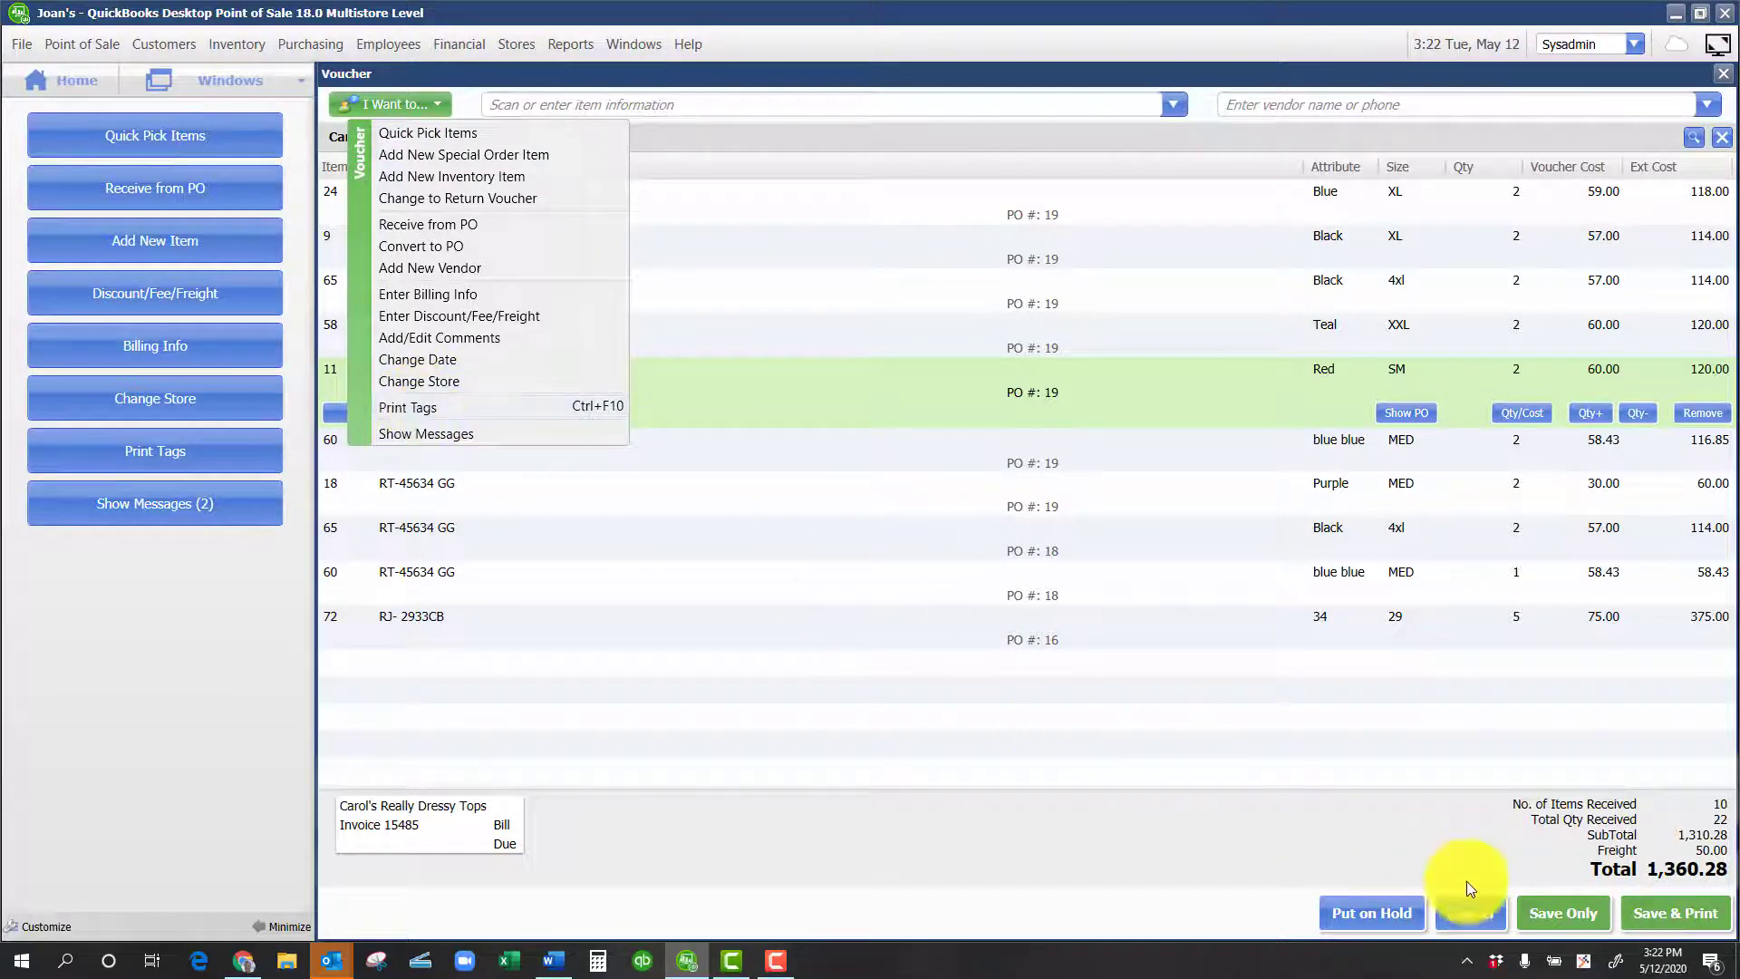
{"action": "left_click", "coordinate": [1542, 912]}
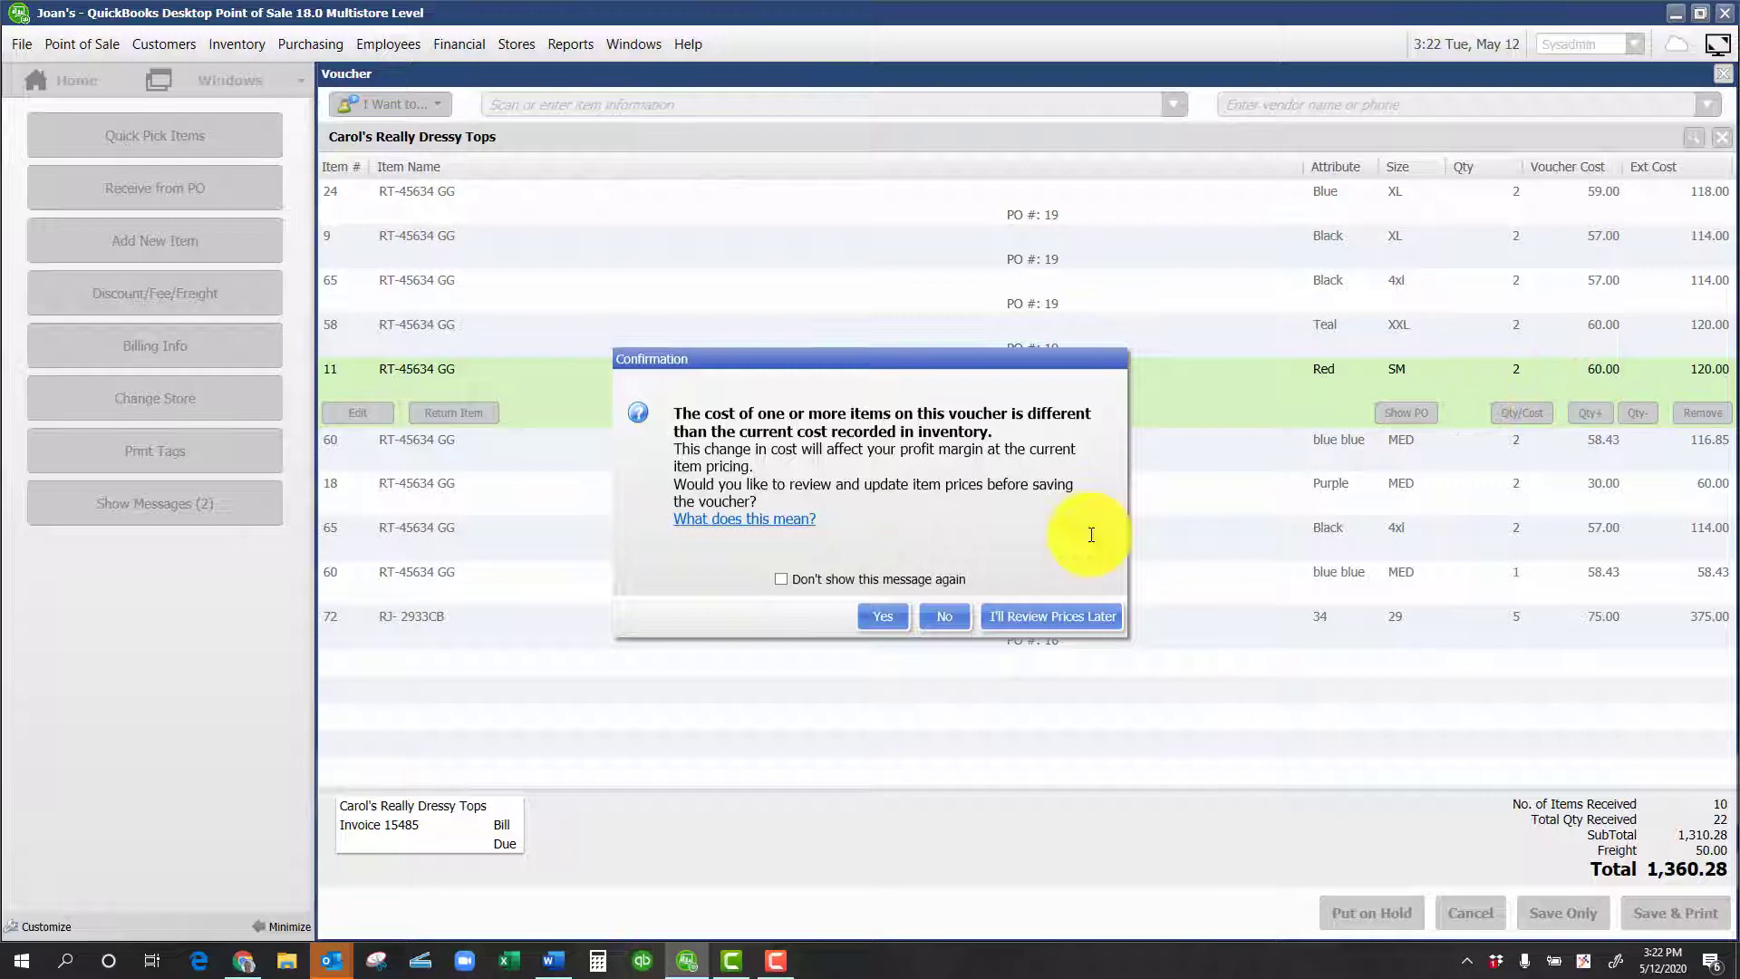
{"action": "left_click", "coordinate": [1026, 615]}
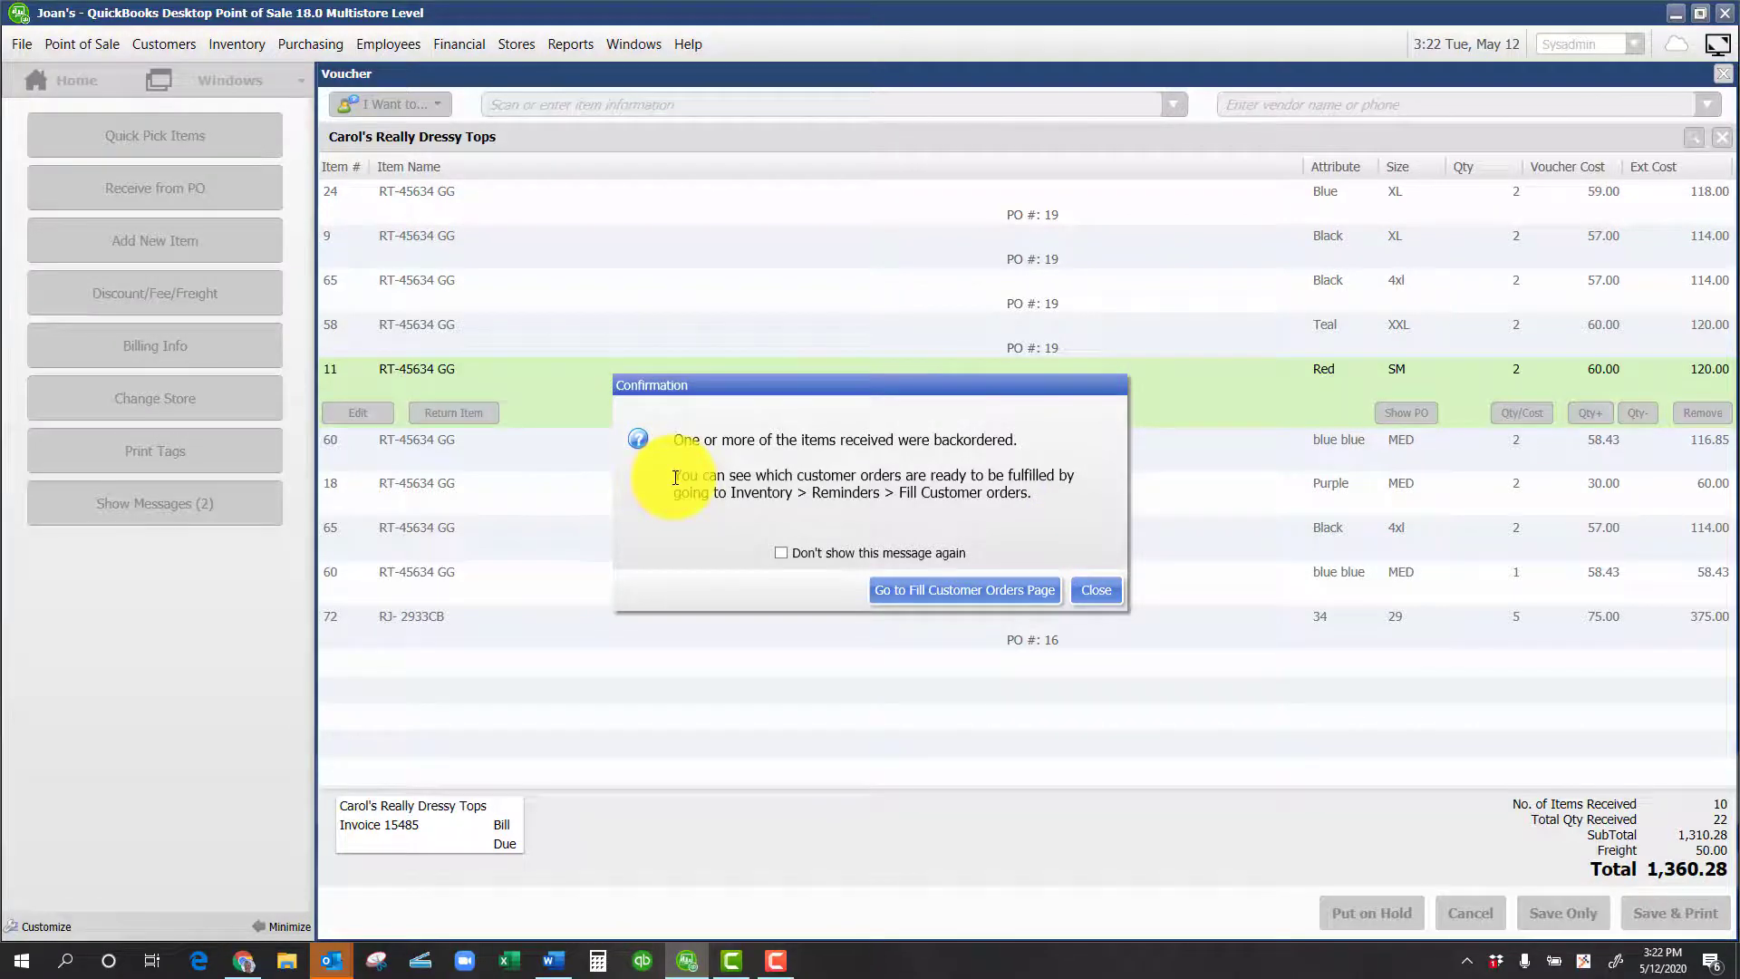
{"action": "left_click", "coordinate": [1094, 590]}
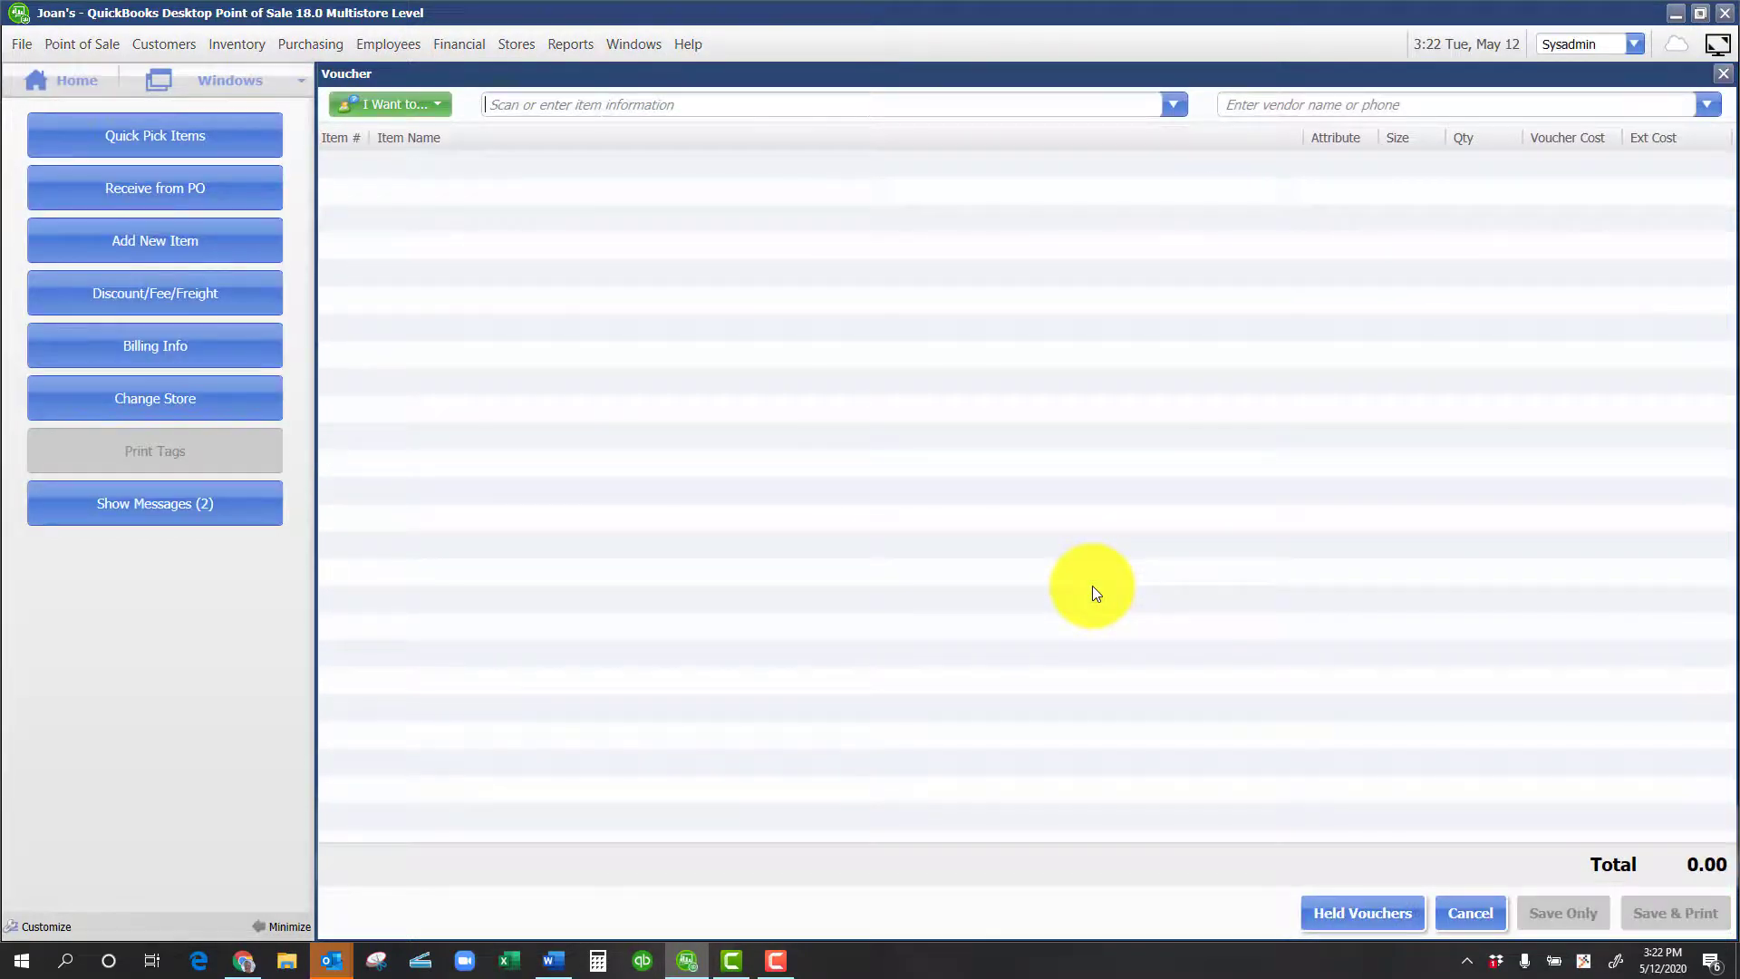